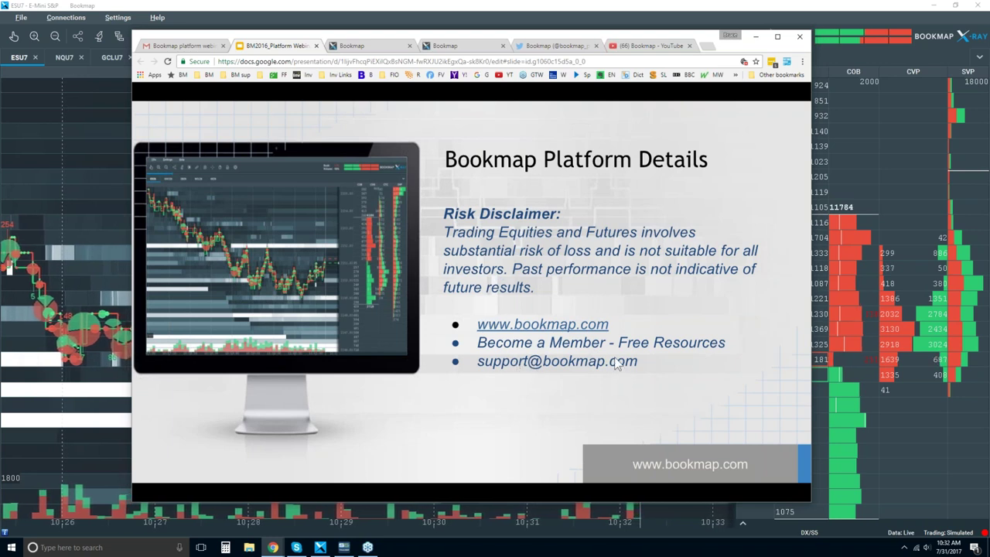
# Open the Bookmap website and bring its Pricing section into view to show the subscription plans.
pyautogui.click(375, 47)
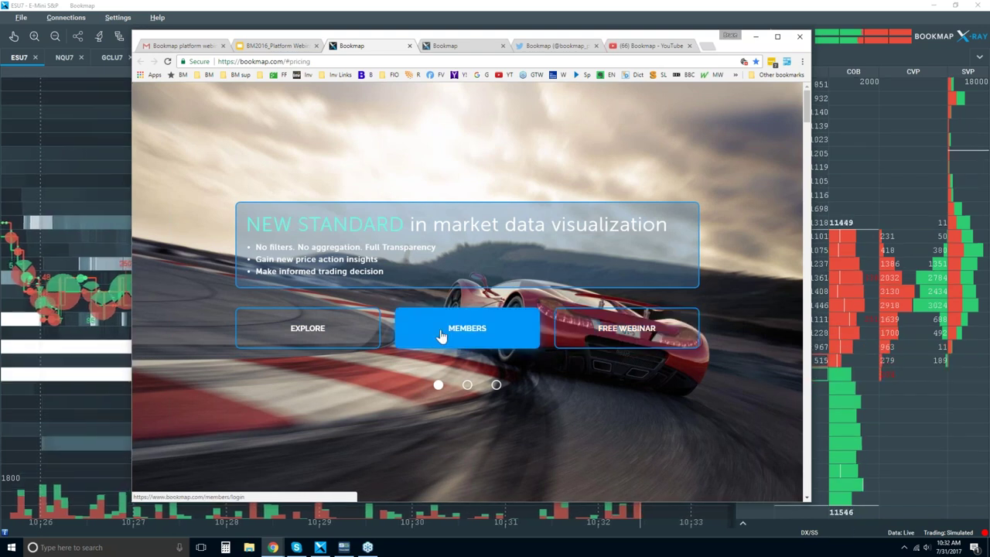
pyautogui.click(294, 340)
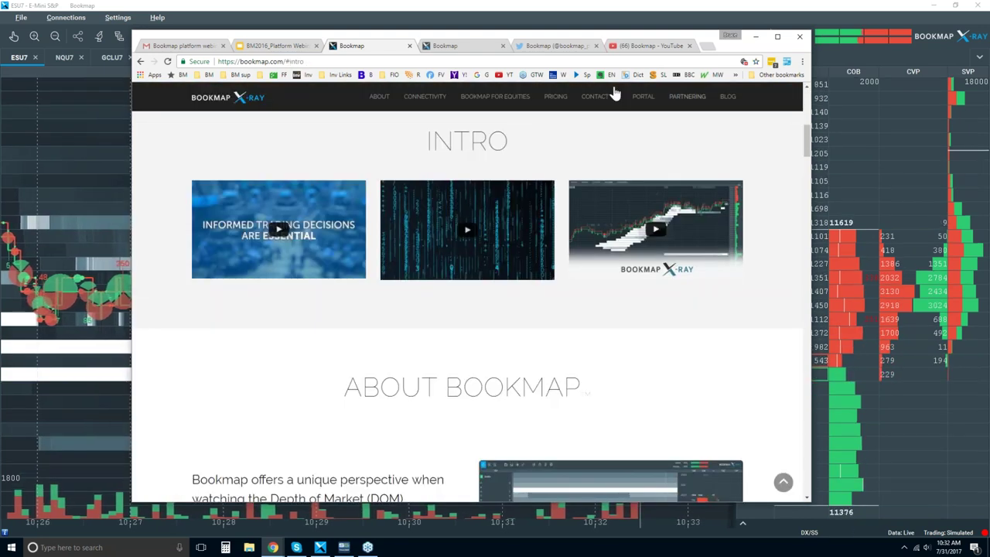
pyautogui.scroll(-3, 557, 101)
pyautogui.click(556, 97)
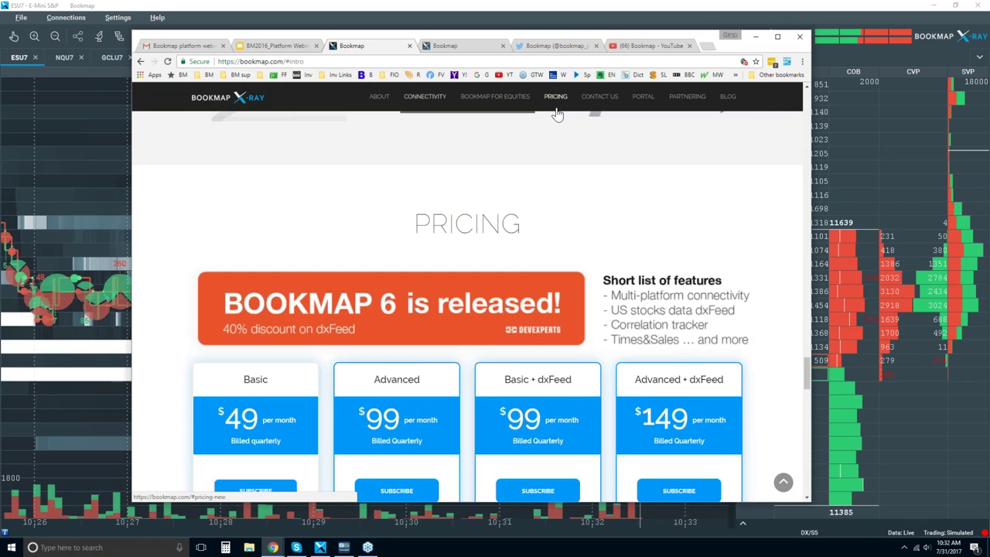
pyautogui.moveTo(464, 30); pyautogui.dragTo(464, 11)
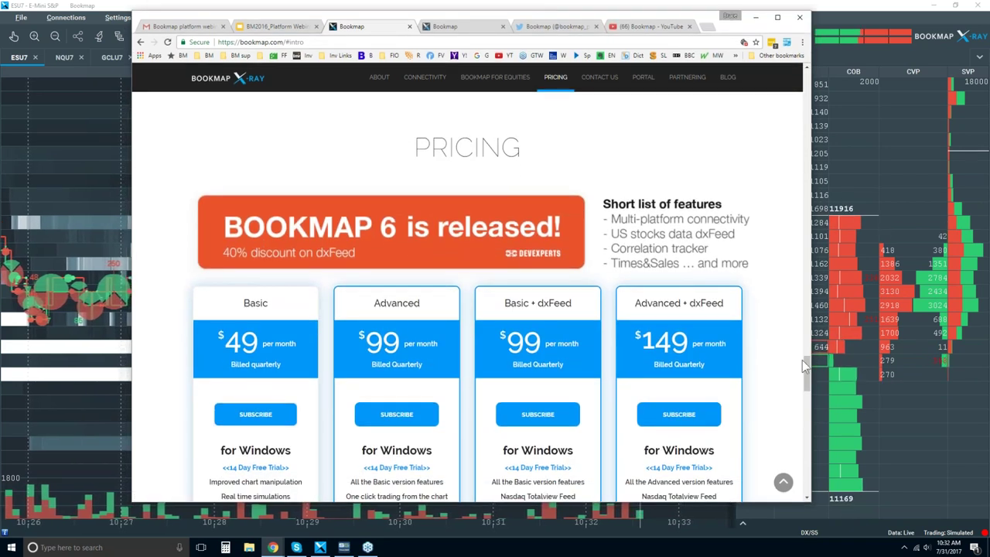
pyautogui.moveTo(806, 369); pyautogui.dragTo(808, 379)
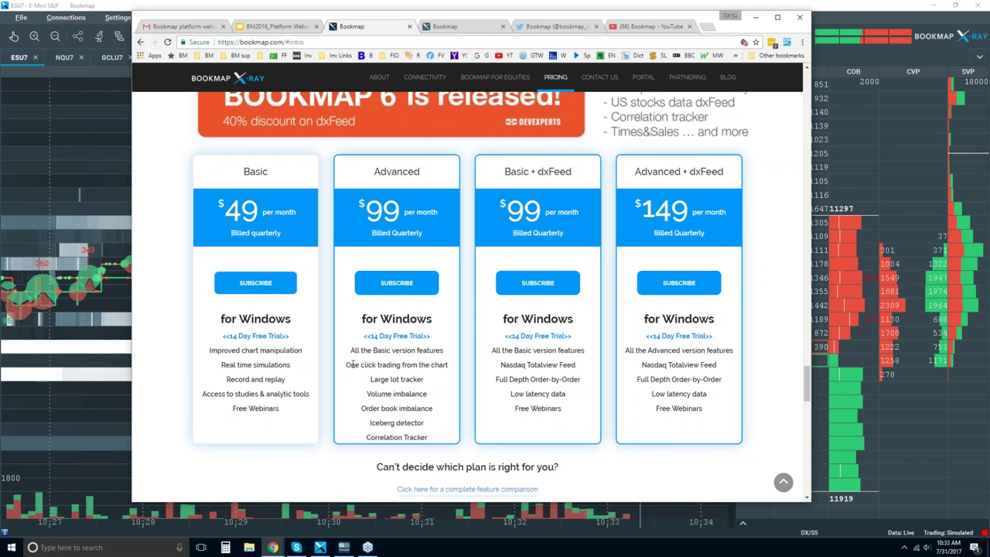
# Highlight the Advanced plan's features, starting with one click trading from the chart, and review the plan list.
pyautogui.moveTo(352, 365); pyautogui.dragTo(440, 360)
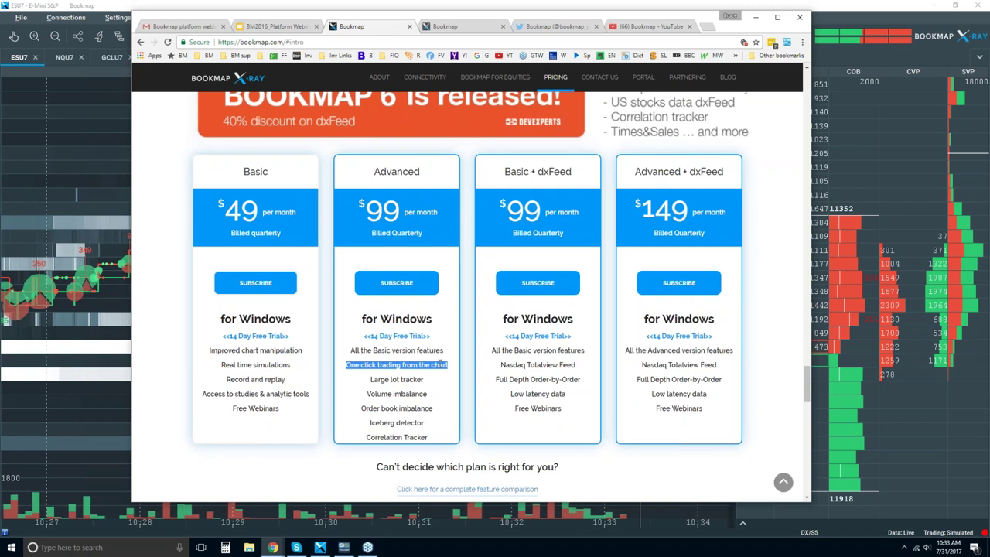
pyautogui.moveTo(374, 379); pyautogui.dragTo(429, 439)
pyautogui.click(424, 394)
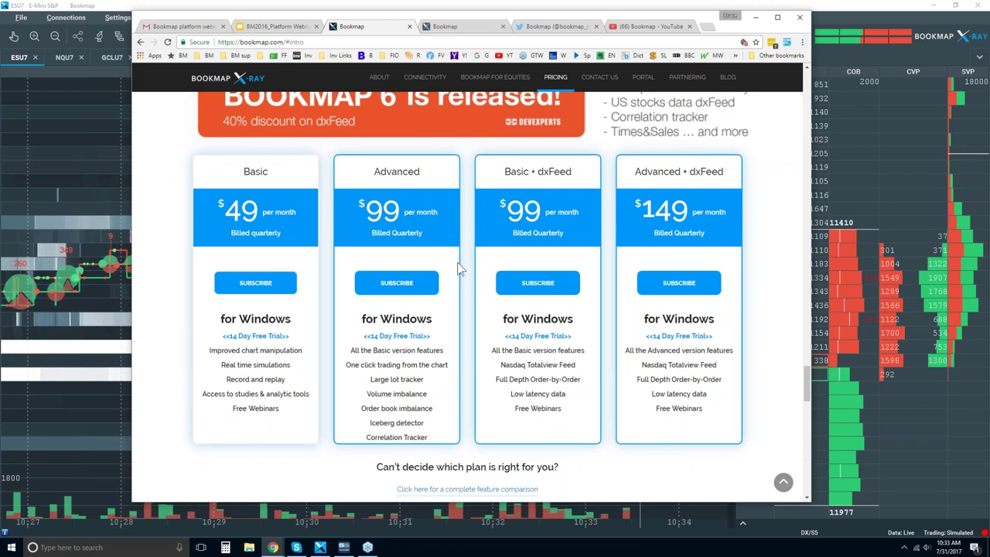
pyautogui.scroll(1, 445, 253)
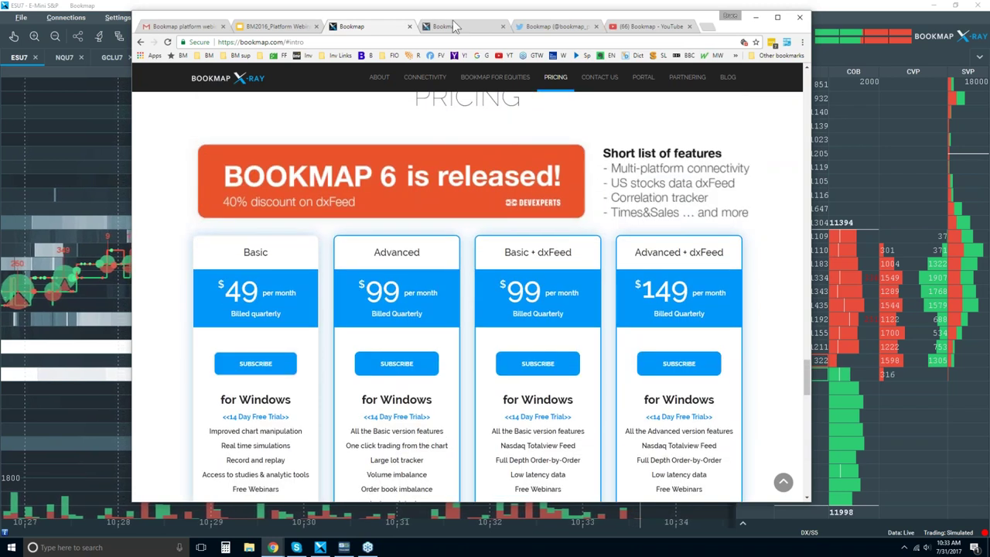
# Show the Bookmap Portal's Features videos and Education resources.
pyautogui.click(455, 28)
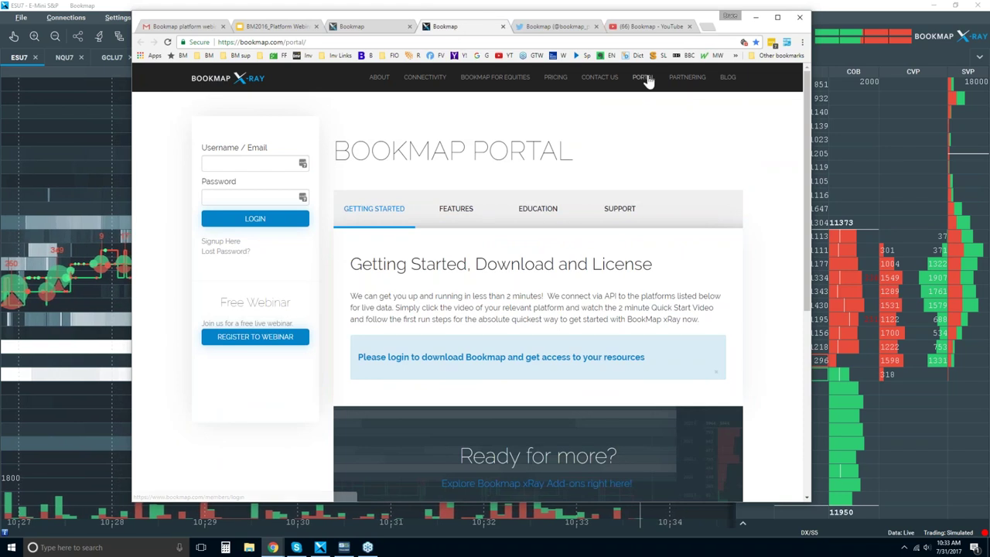
pyautogui.click(464, 210)
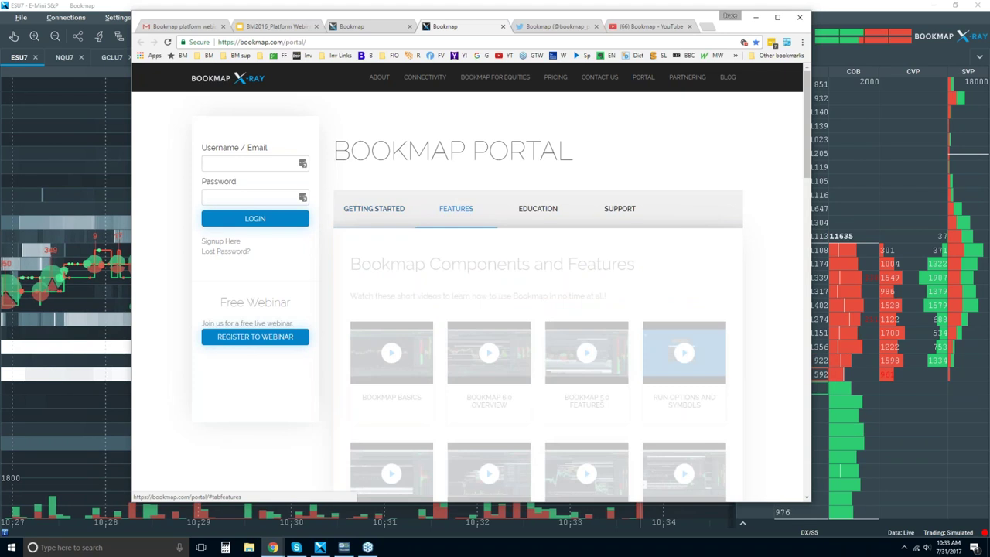
pyautogui.click(541, 215)
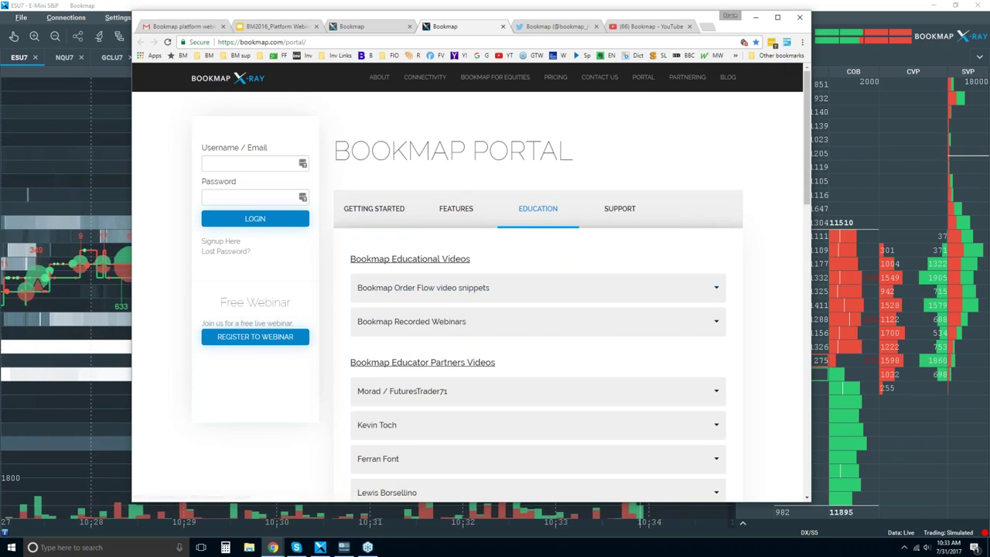
# Show Bookmap's Twitter profile and look through the video sections of its YouTube channel, down to the FuturesTrader71 series.
pyautogui.click(562, 28)
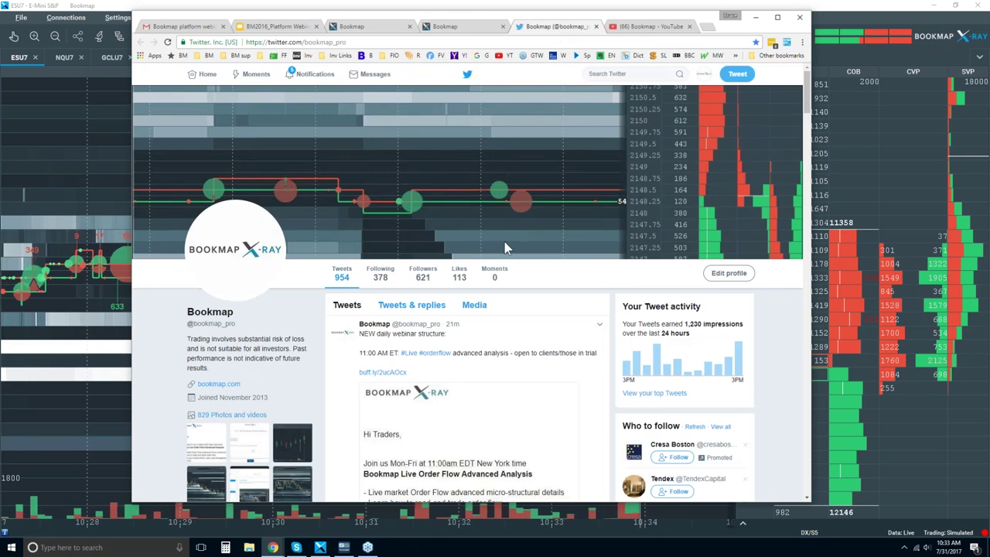
pyautogui.click(643, 27)
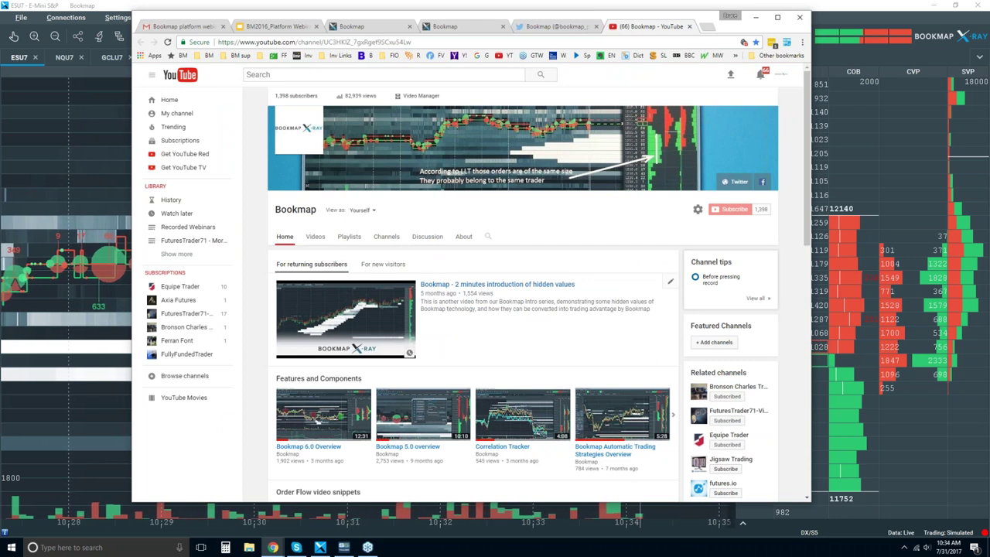
pyautogui.scroll(-1, 355, 325)
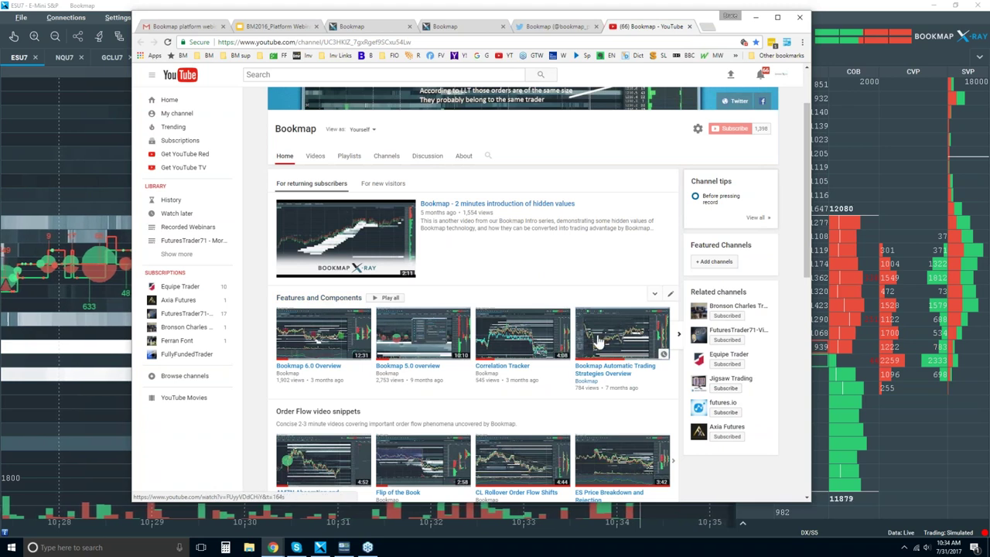
pyautogui.scroll(-2, 392, 340)
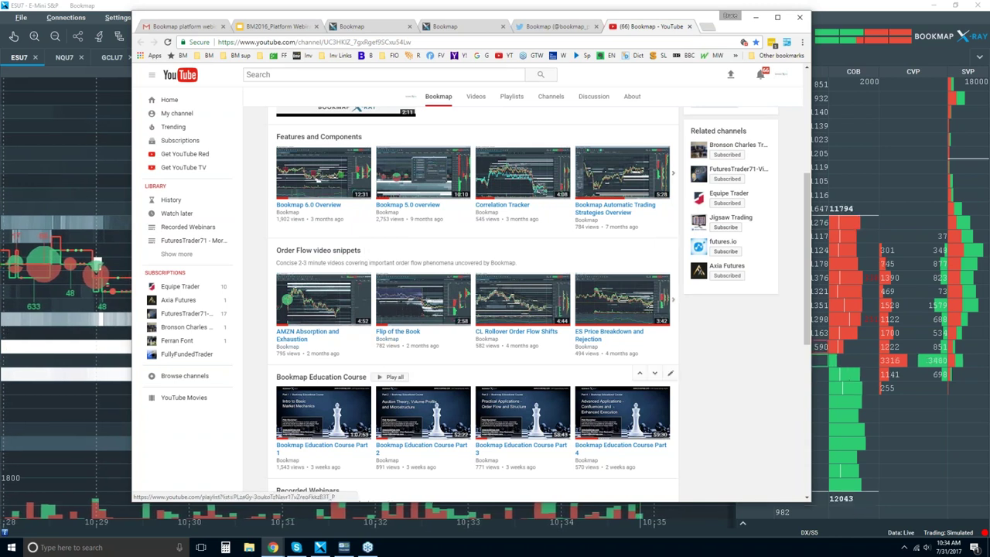
pyautogui.scroll(-3, 329, 384)
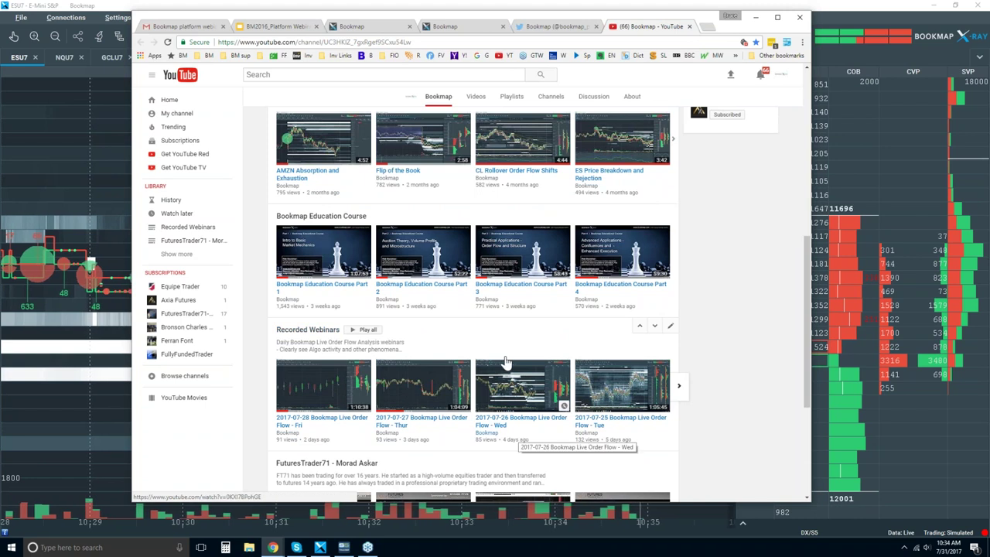
pyautogui.scroll(-1, 508, 364)
pyautogui.scroll(-2, 508, 364)
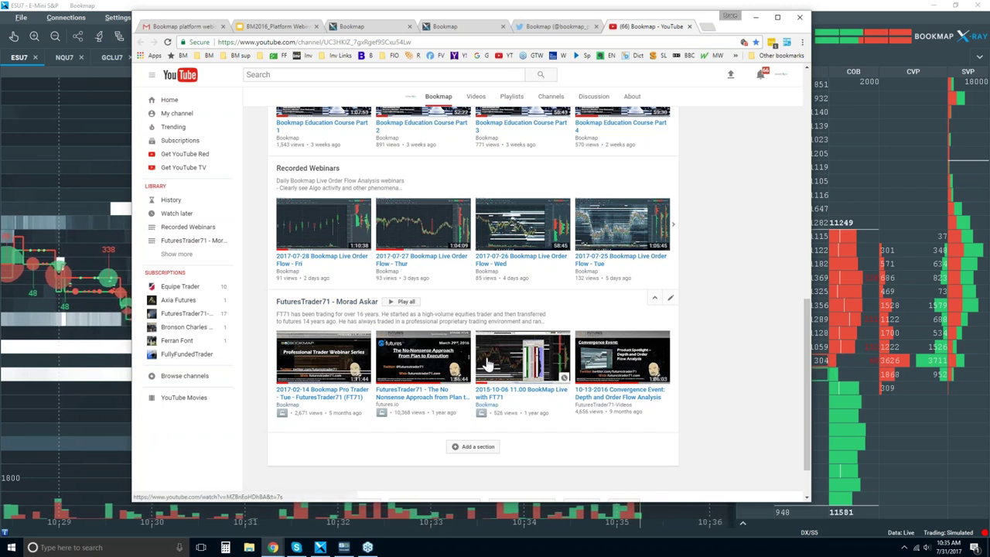
pyautogui.scroll(3, 557, 364)
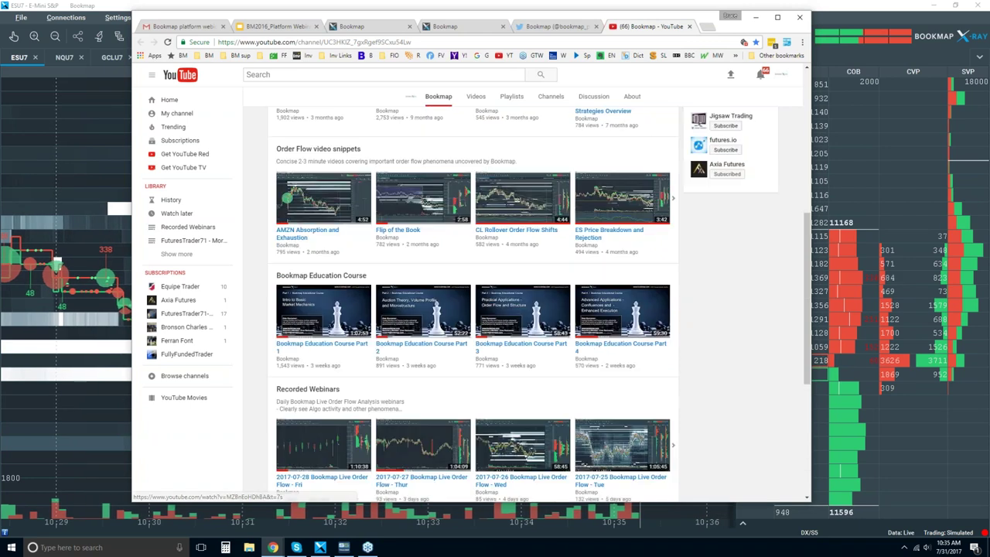
pyautogui.scroll(5, 471, 309)
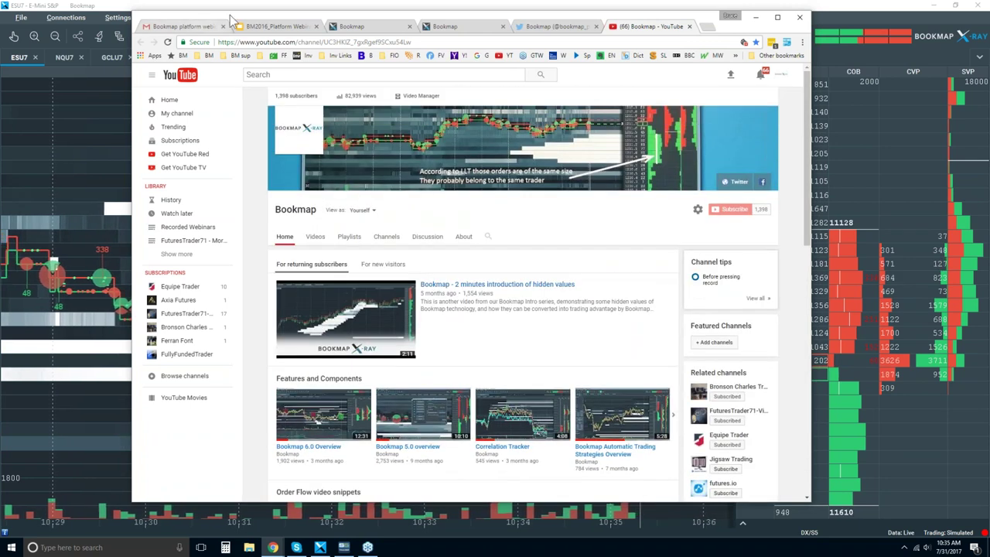
# Go through the Bookmap platform webinar e-mail down to its closing and return to the Bookmap Platform Details slide.
pyautogui.moveTo(219, 15); pyautogui.dragTo(262, 21)
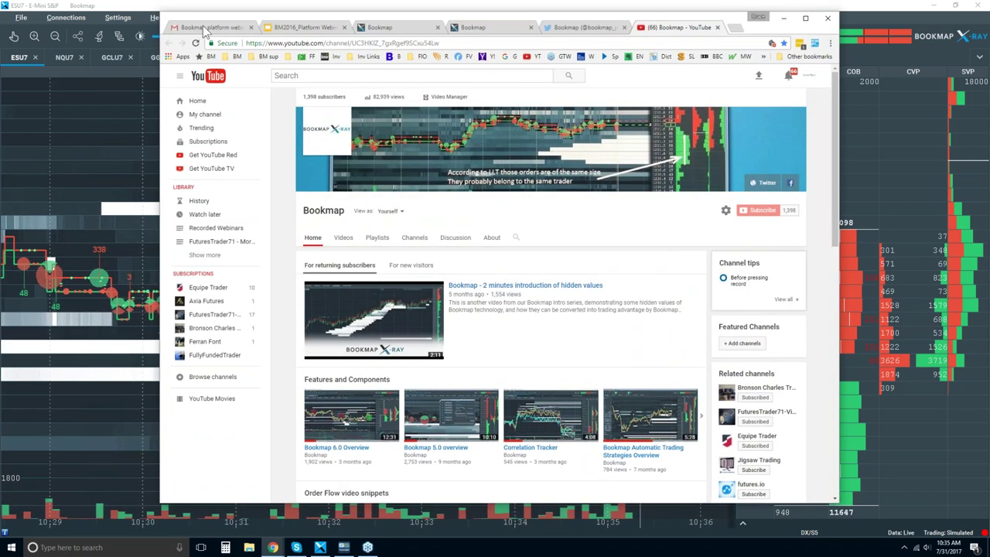
pyautogui.click(293, 29)
pyautogui.click(224, 29)
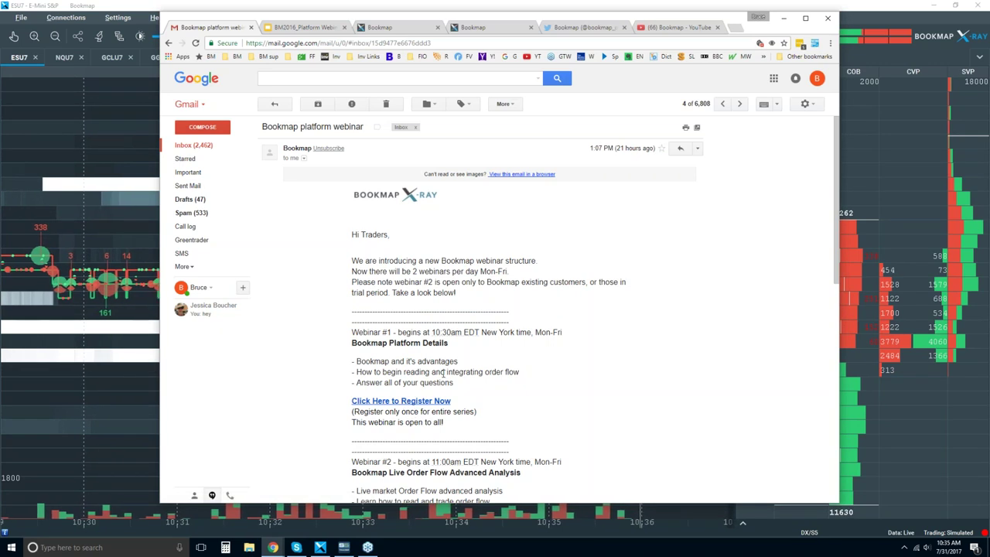
pyautogui.scroll(-3, 443, 374)
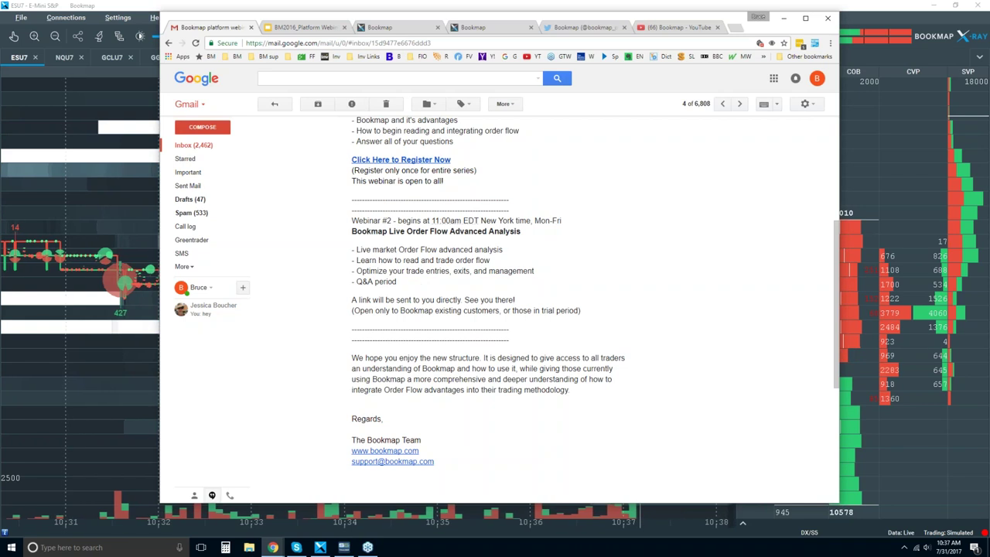
pyautogui.click(292, 28)
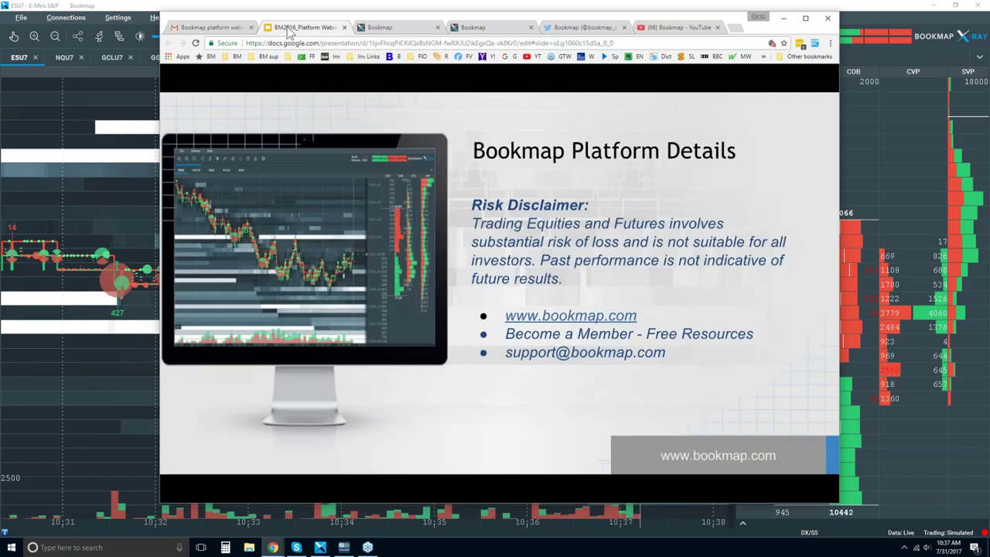
# Switch to Bookmap and zoom out the ESU7 chart to cover about 10:10 to 10:40.
pyautogui.hotkey('alt', 'Tab')
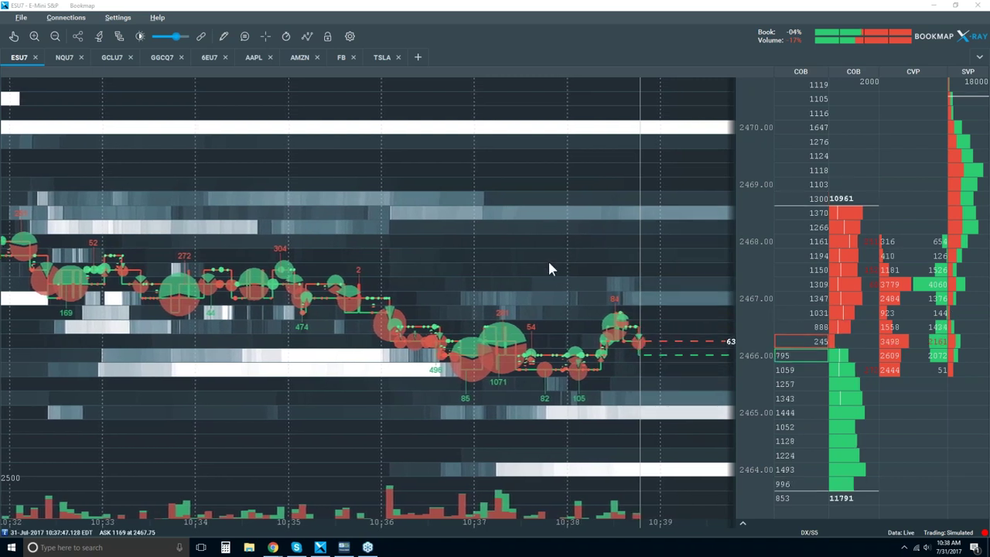
pyautogui.scroll(-1, 549, 267)
pyautogui.scroll(-1, 548, 260)
pyautogui.scroll(-1, 548, 261)
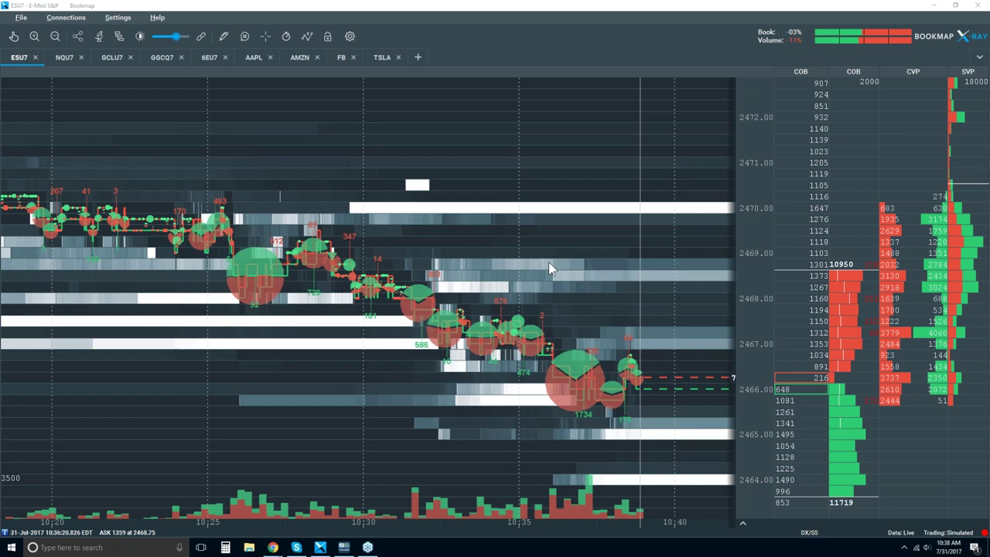
pyautogui.scroll(-1, 548, 262)
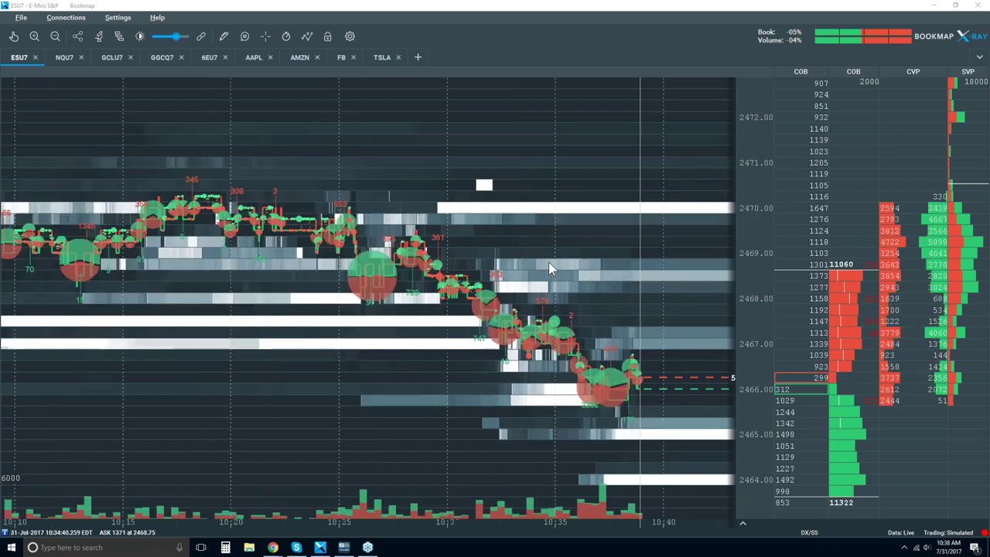
# Restore the Bookmap window to a smaller size to show the desktop's other charts, and maximize it again.
pyautogui.doubleClick(524, 7)
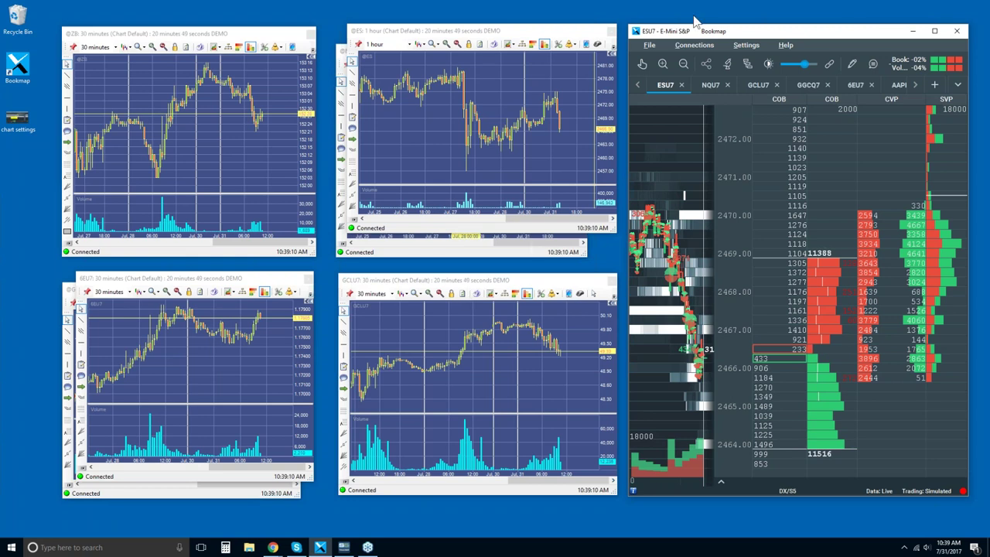
pyautogui.doubleClick(750, 32)
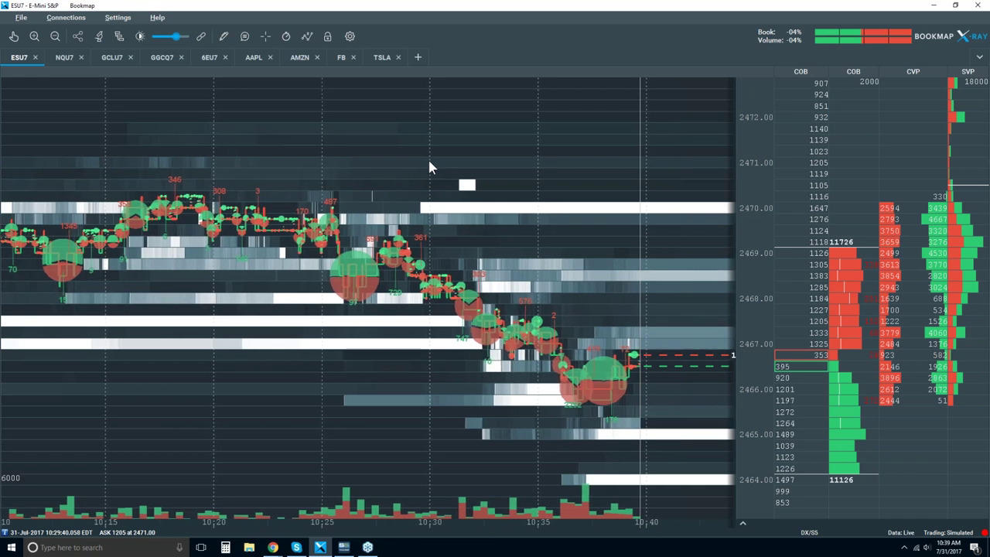
# Switch to the browser and review the Bookmap site's Connectivity providers and the Basic + dxFeed plan in Pricing.
pyautogui.click(273, 547)
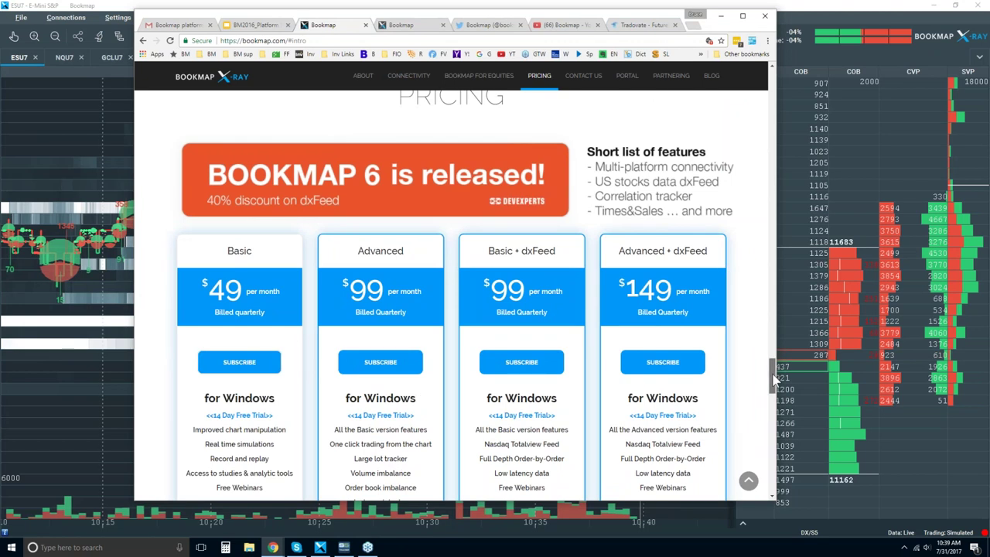
pyautogui.moveTo(773, 379); pyautogui.dragTo(778, 334)
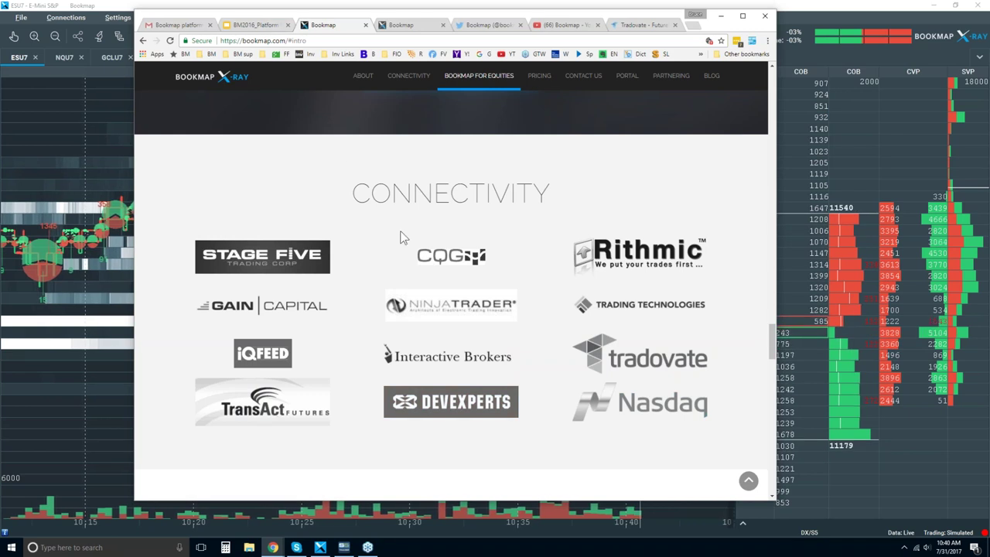
pyautogui.scroll(-5, 405, 231)
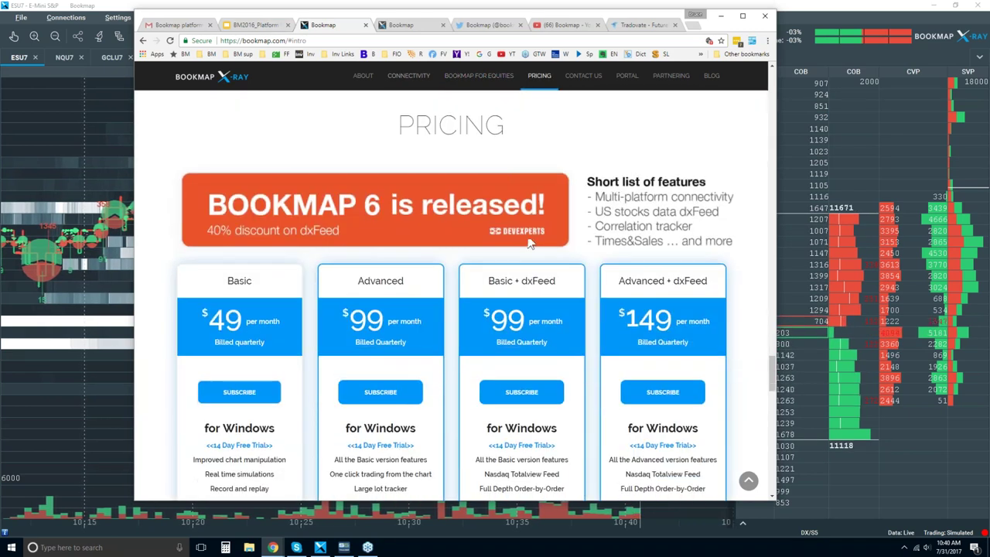
pyautogui.doubleClick(538, 282)
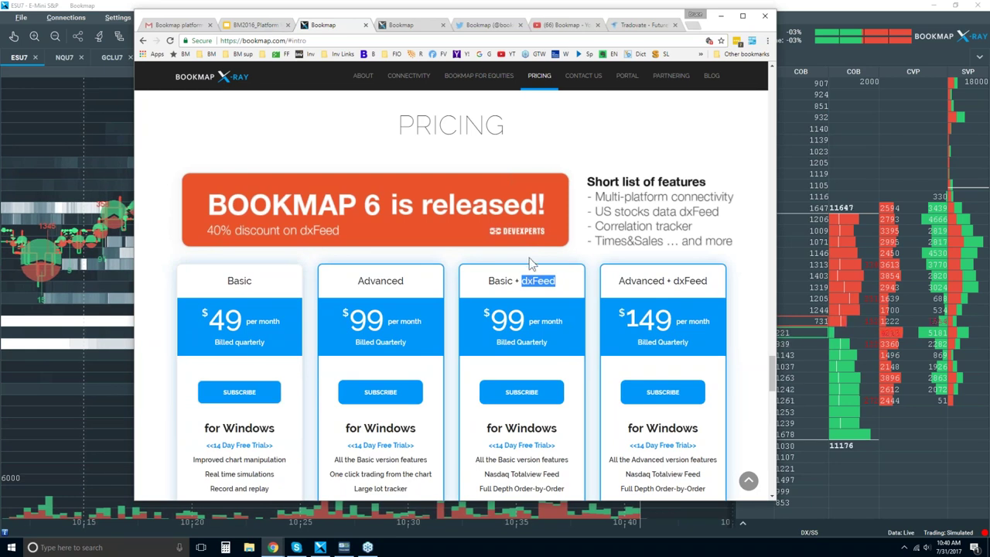
pyautogui.scroll(-1, 519, 263)
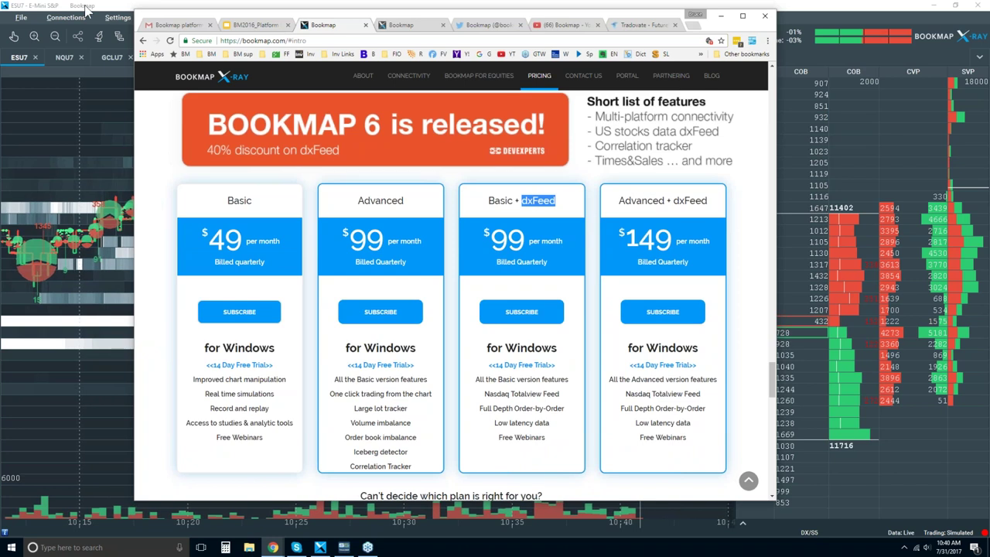
# Return to the Bookmap ESU7 chart and dismiss the AVG notifications.
pyautogui.click(119, 11)
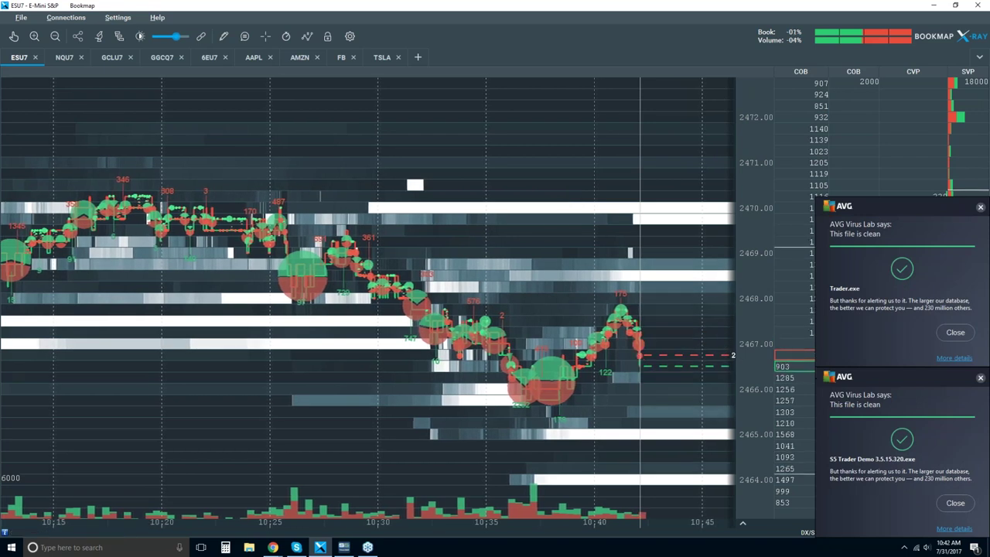
pyautogui.click(980, 208)
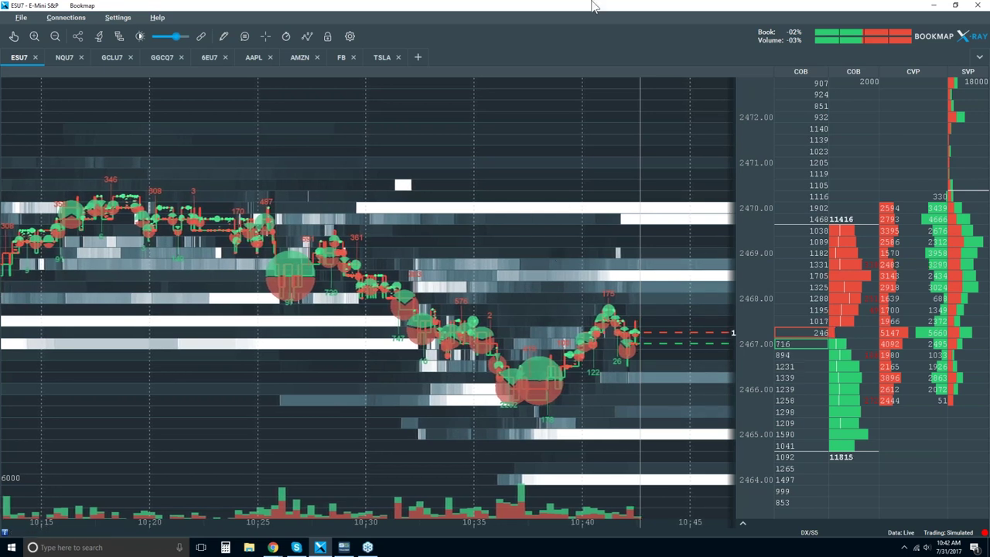
# Add candlestick bars to the ESU7 chart, with the view covering about 10:00 to 10:45.
pyautogui.scroll(-3, 453, 150)
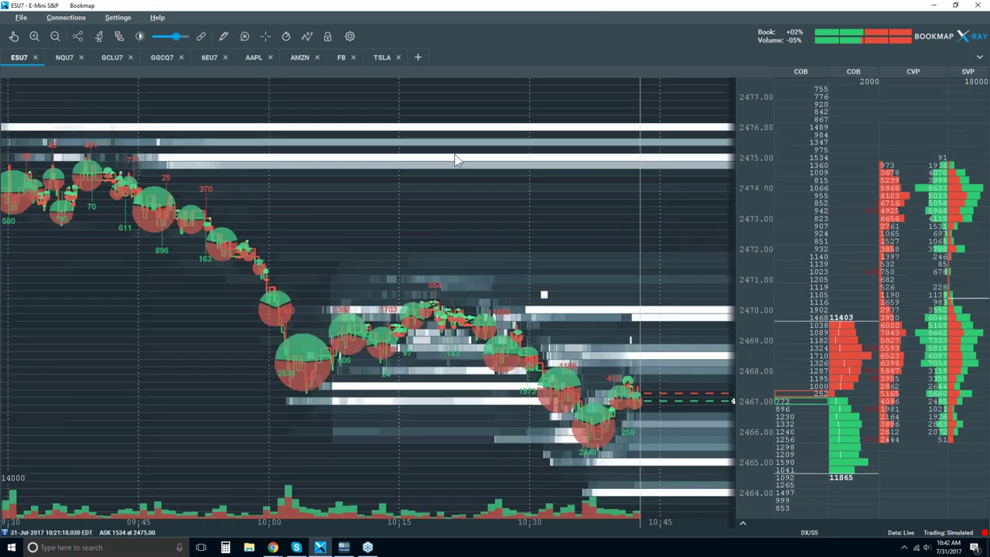
pyautogui.scroll(-1, 455, 159)
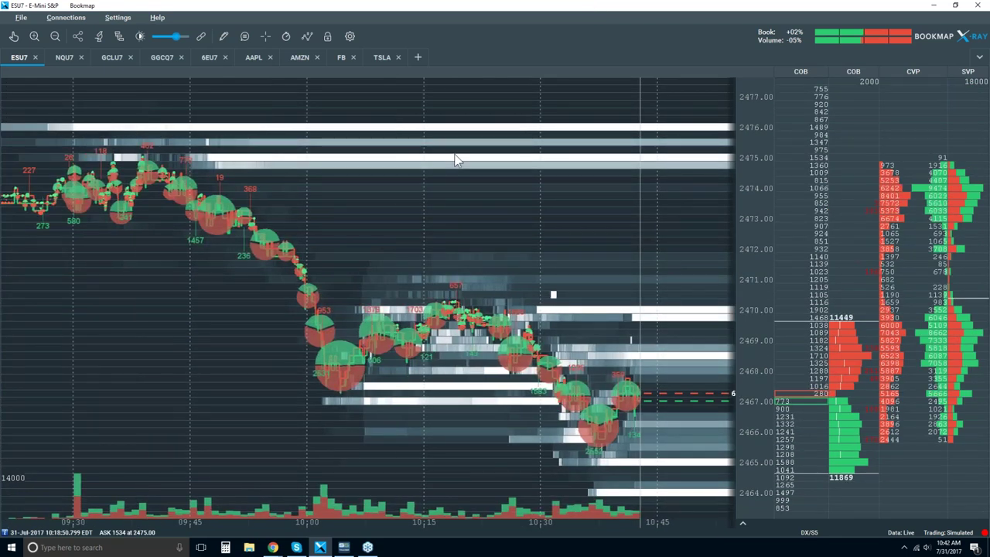
pyautogui.scroll(2, 455, 160)
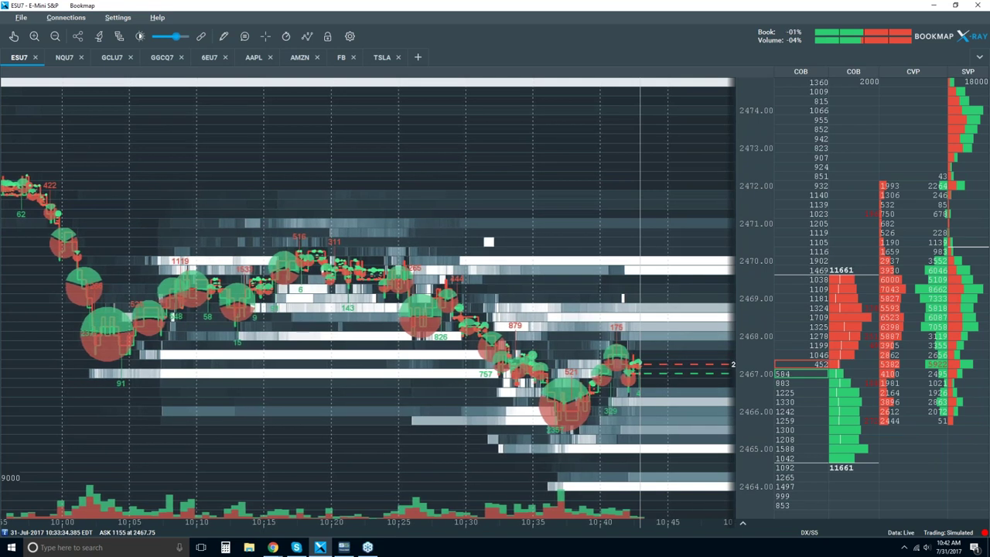
pyautogui.click(307, 37)
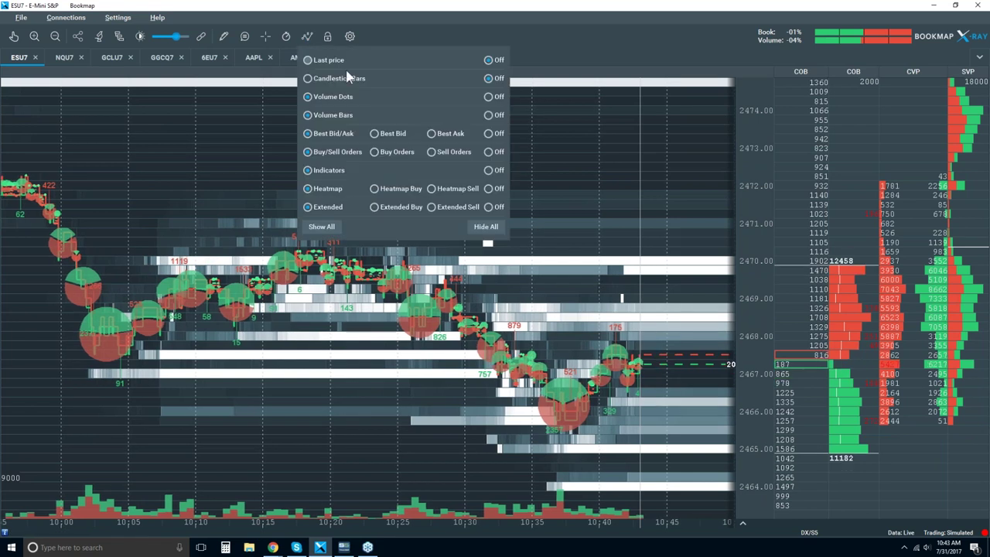
pyautogui.click(334, 80)
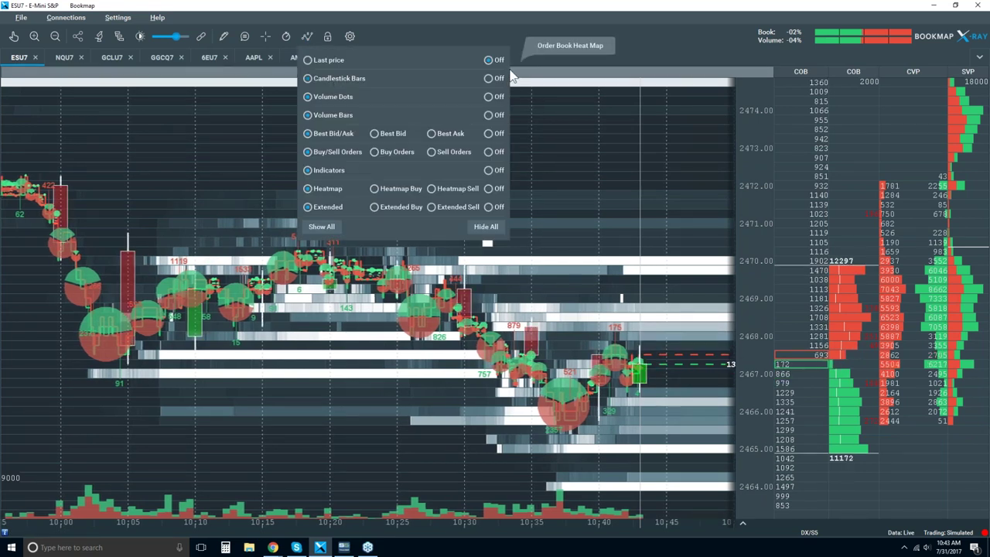
# Turn off the volume dots, best bid/ask, heatmap, extended and indicators layers on the ESU7 chart.
pyautogui.click(489, 96)
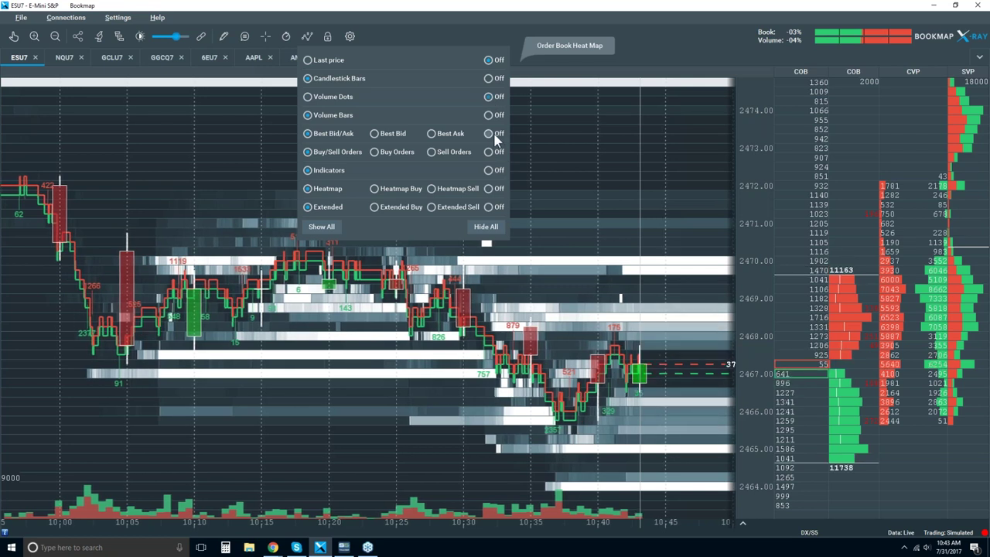
pyautogui.click(492, 134)
pyautogui.click(490, 190)
pyautogui.click(489, 206)
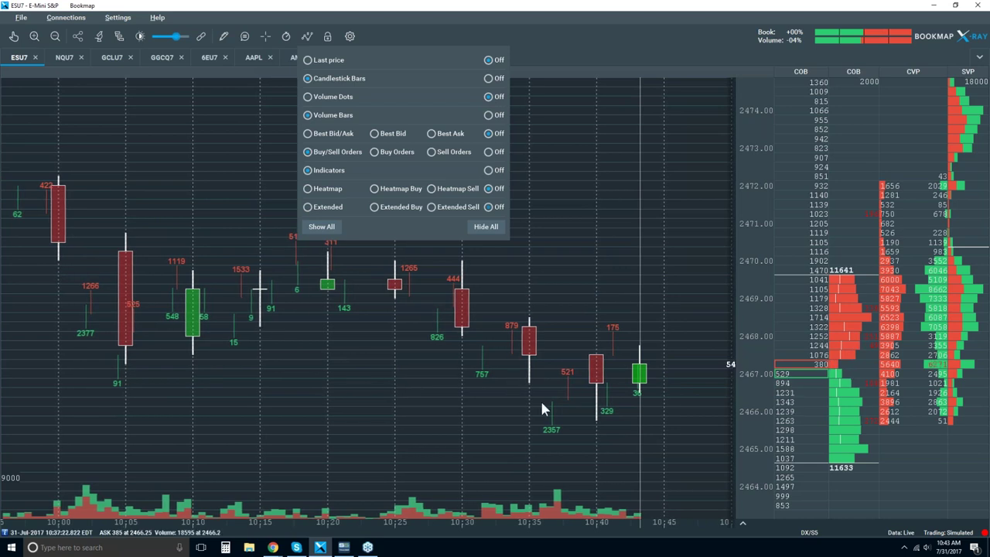
pyautogui.click(489, 171)
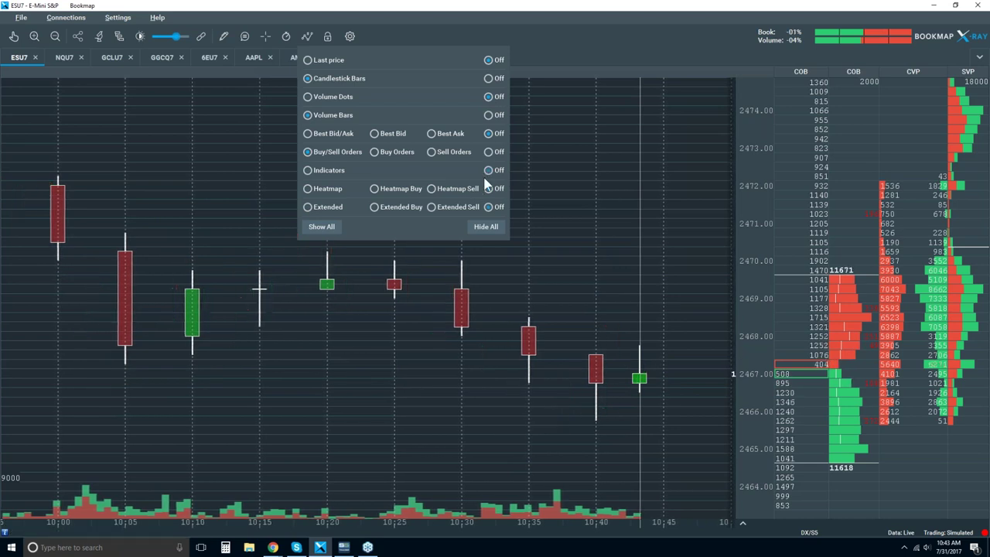
pyautogui.click(562, 120)
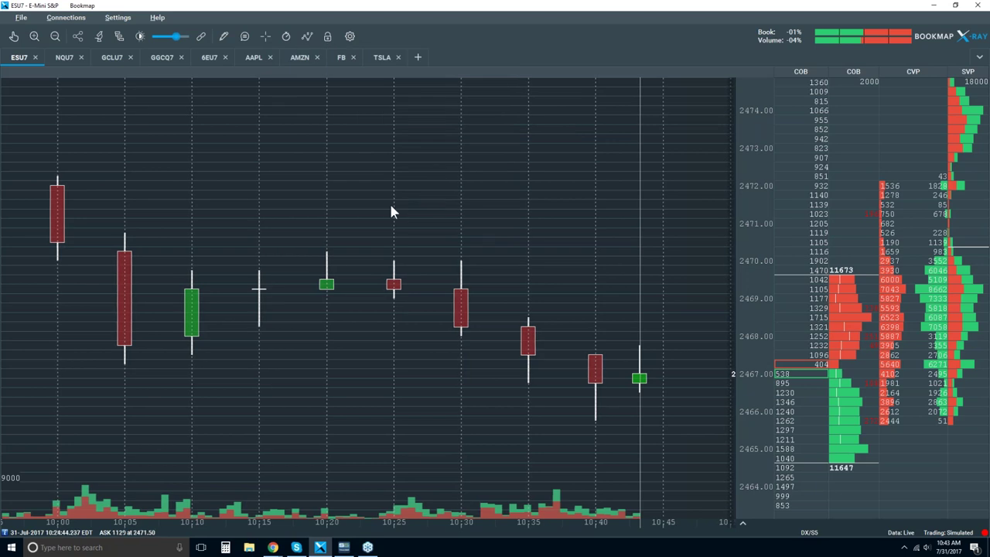
# Show both best bid and ask lines over the candlesticks, with the chart covering about 9:30 to 10:45.
pyautogui.scroll(-3, 388, 201)
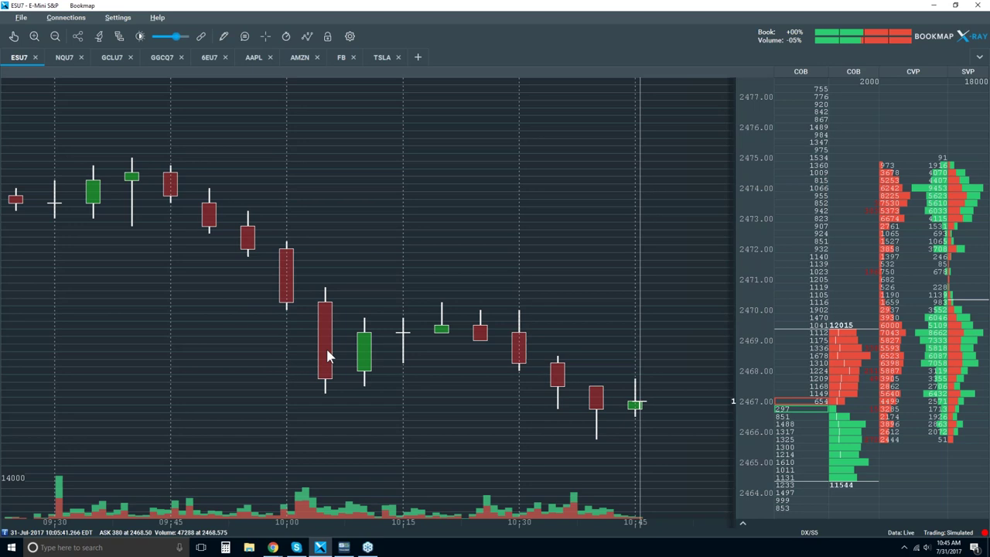
pyautogui.click(307, 38)
pyautogui.click(317, 134)
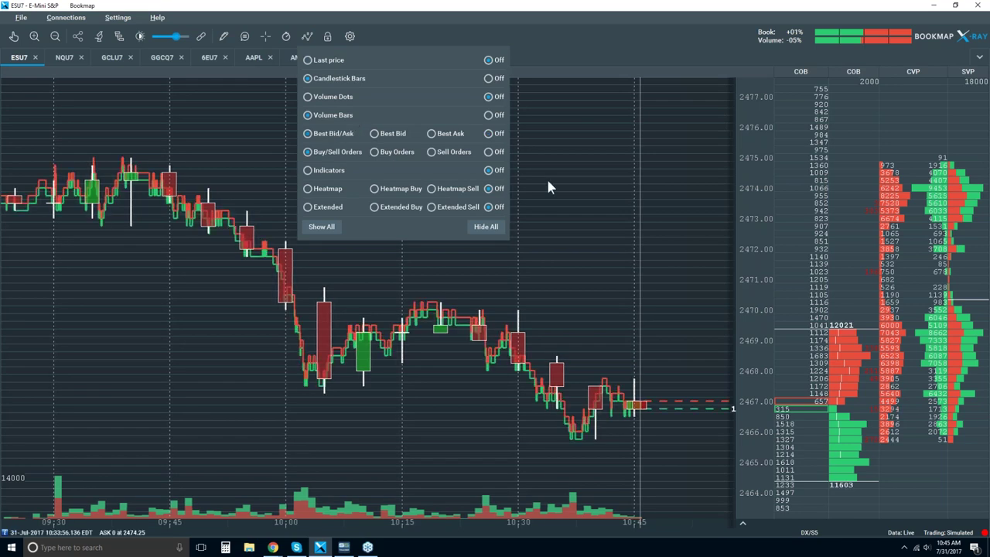
pyautogui.click(548, 124)
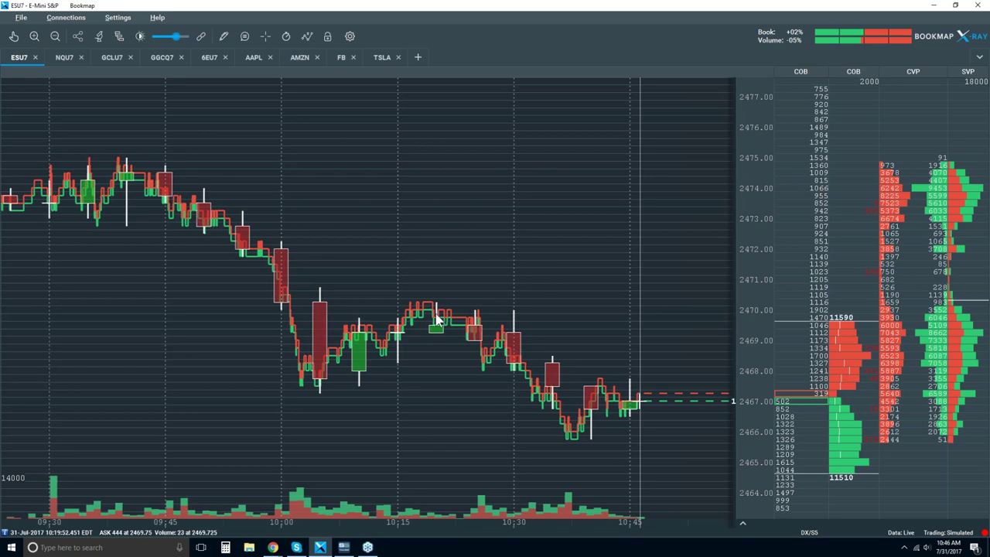
# Turn the volume dots back on over the bid/ask lines and candlesticks.
pyautogui.click(307, 36)
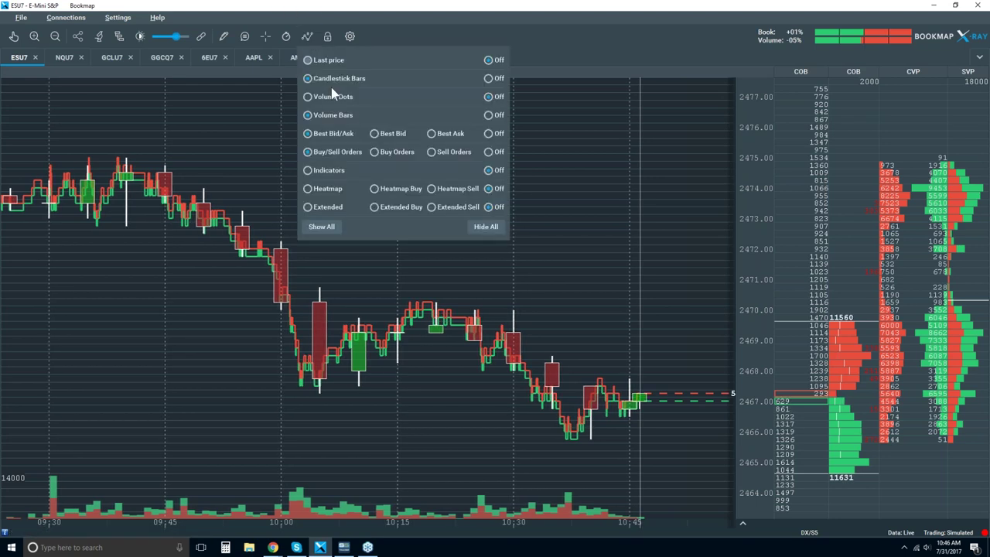
pyautogui.click(340, 96)
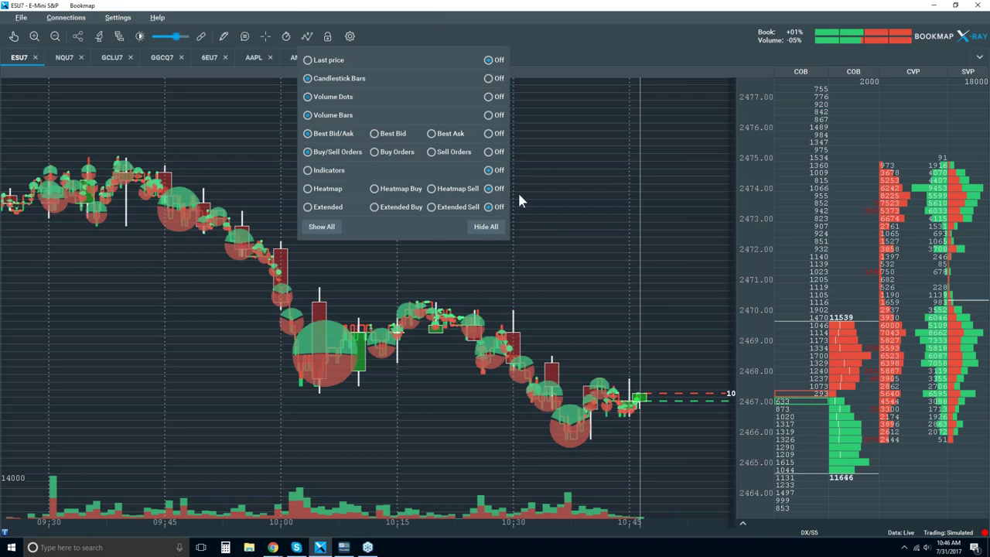
pyautogui.click(547, 193)
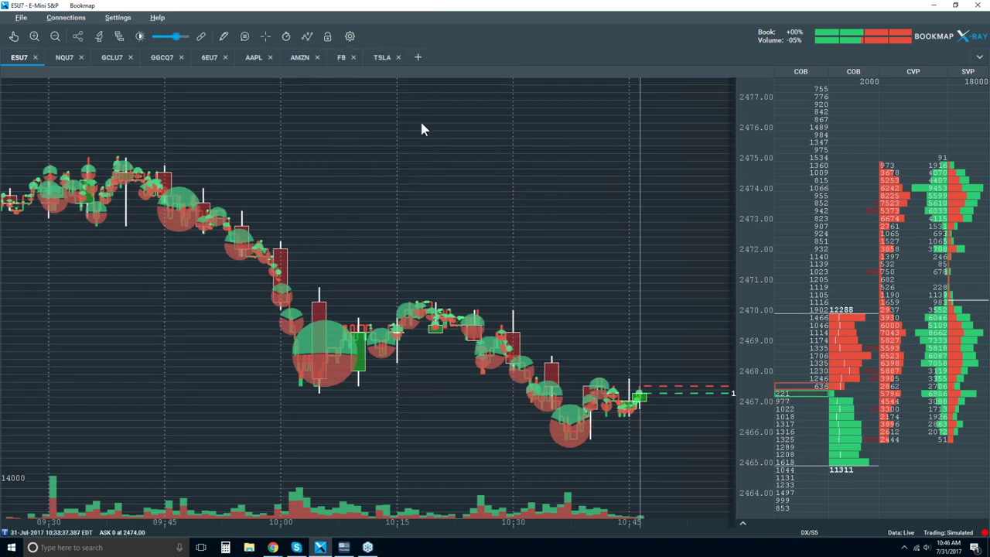
# Reduce the dot size of the Volume Dots study in the ESU7 studies configuration and close it.
pyautogui.click(99, 37)
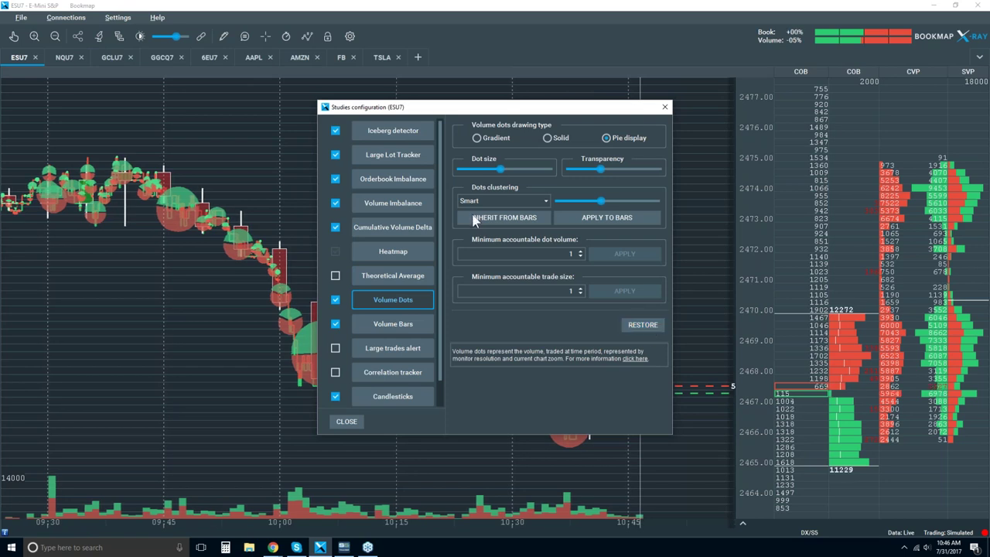
pyautogui.moveTo(499, 168); pyautogui.dragTo(477, 170)
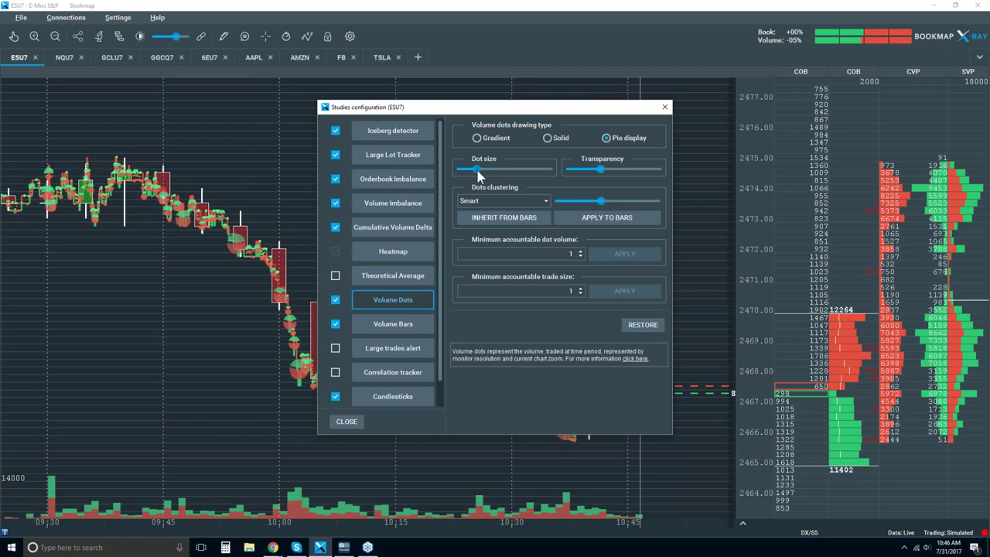
pyautogui.click(665, 107)
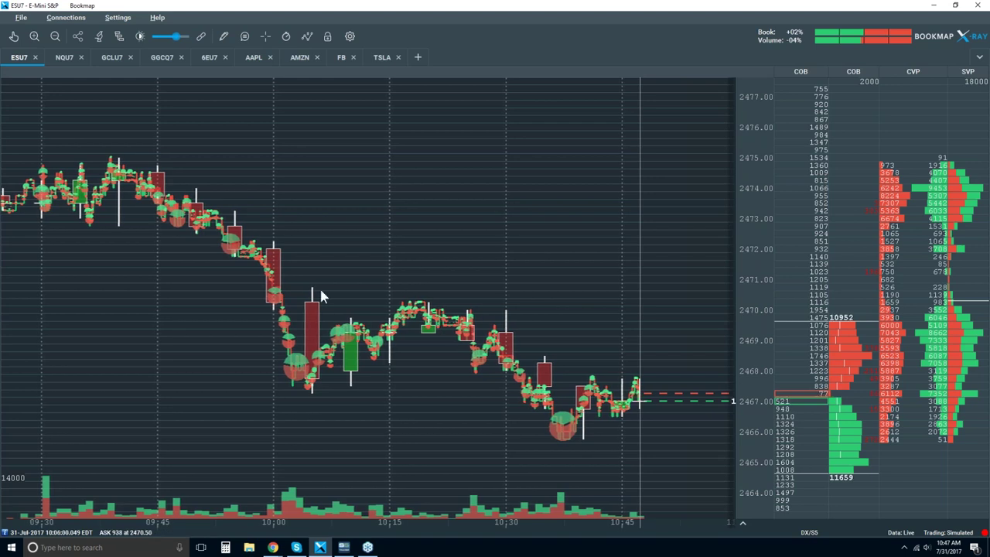
# Enable chart panning and examine the trades inside the volume dot near 10:01:20 down to sub-millisecond detail.
pyautogui.click(13, 36)
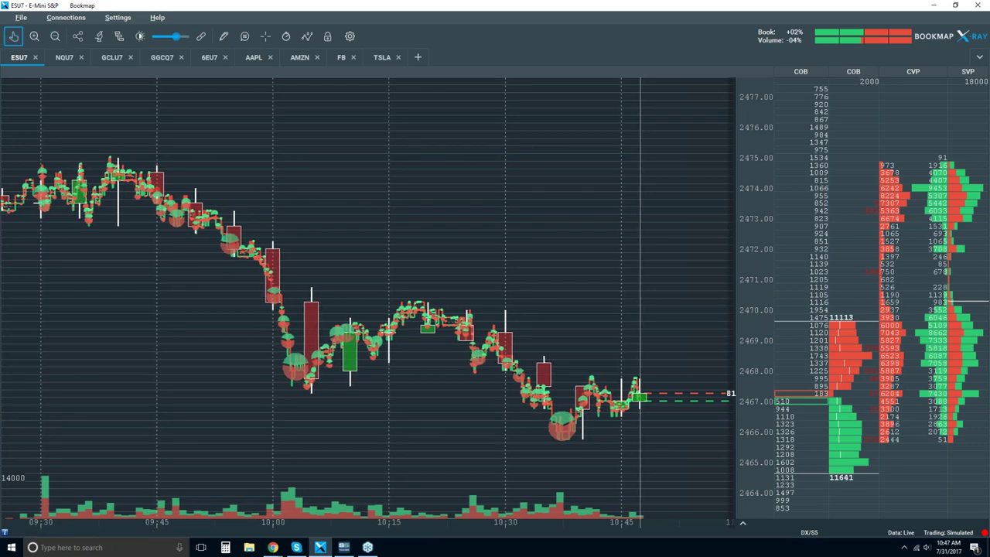
pyautogui.scroll(5, 285, 320)
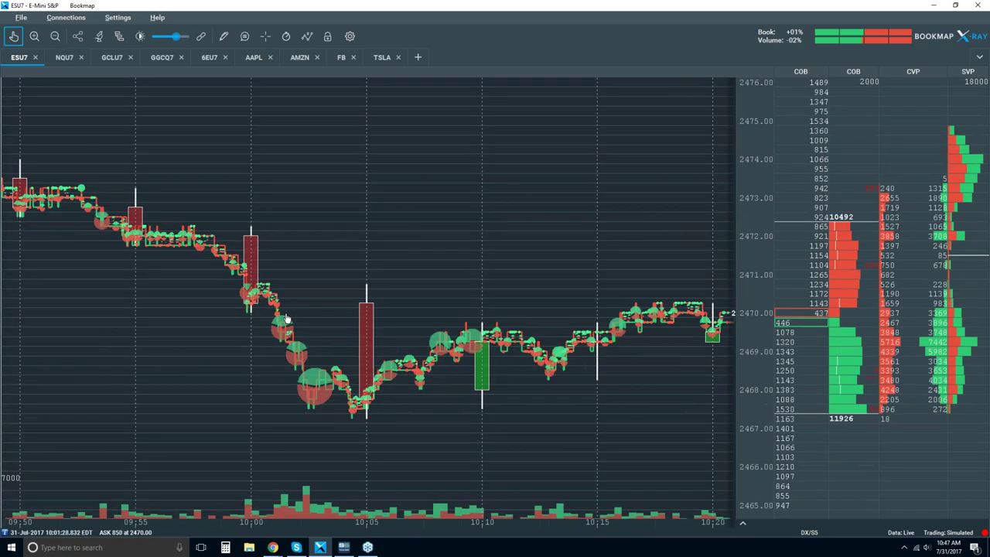
pyautogui.scroll(2, 286, 319)
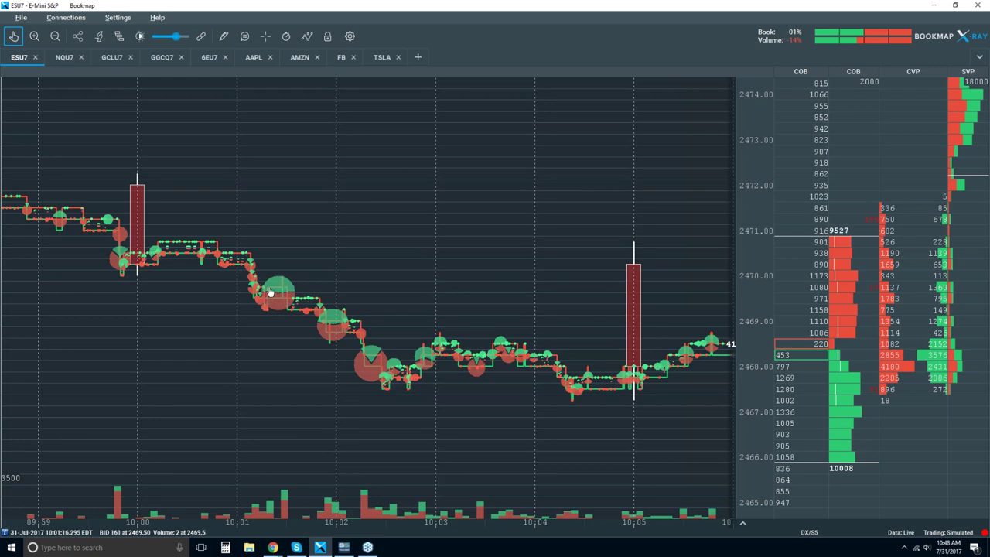
pyautogui.scroll(5, 270, 286)
pyautogui.scroll(2, 315, 291)
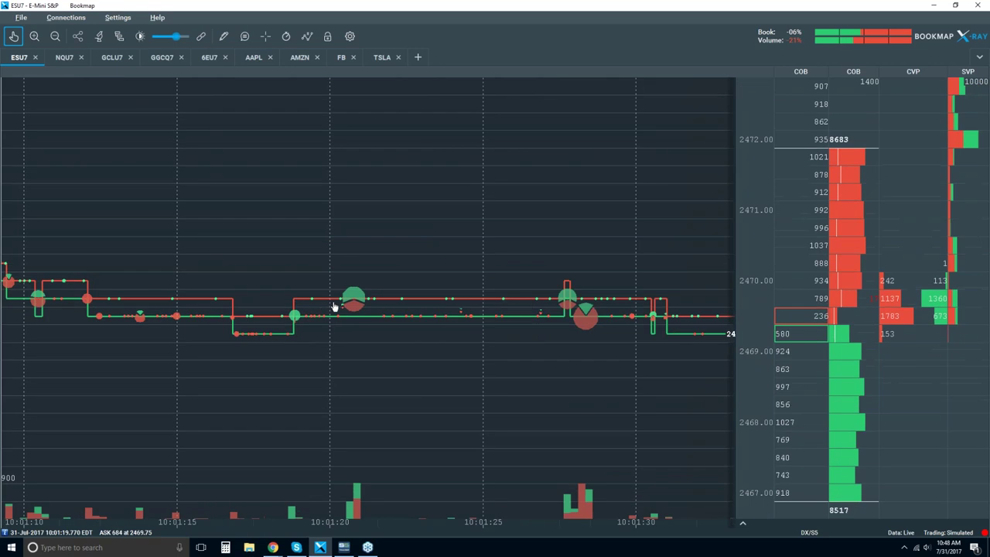
pyautogui.scroll(10, 353, 307)
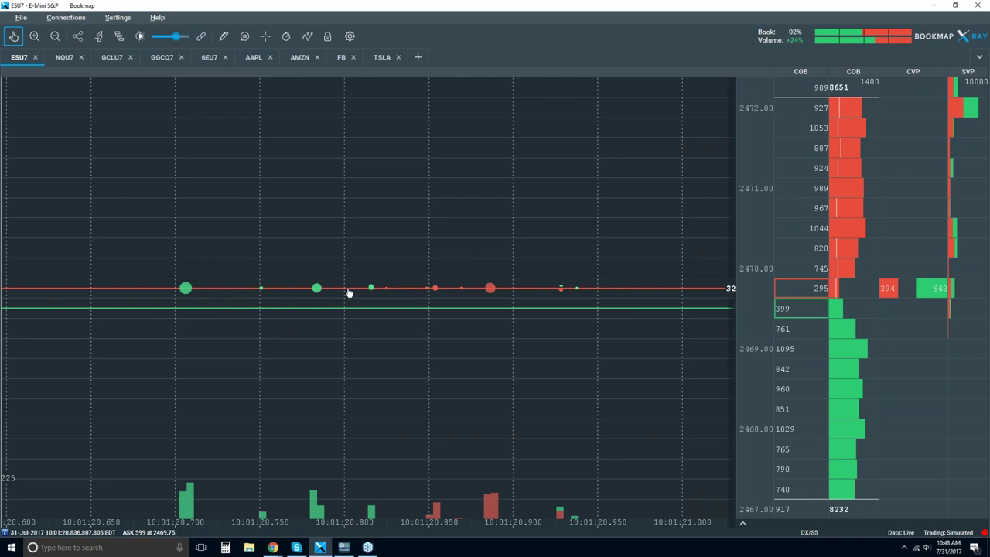
pyautogui.scroll(8, 188, 292)
pyautogui.scroll(8, 190, 291)
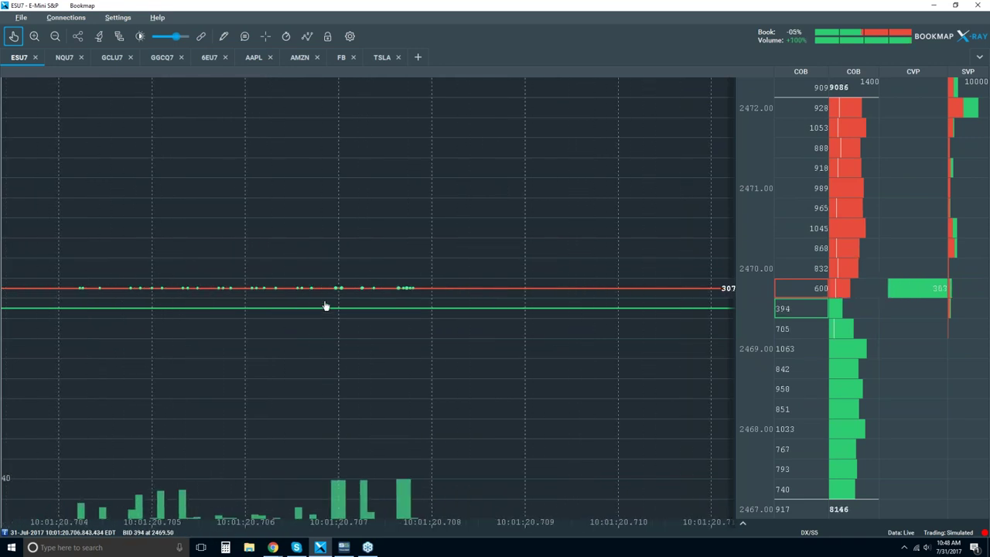
pyautogui.scroll(3, 340, 306)
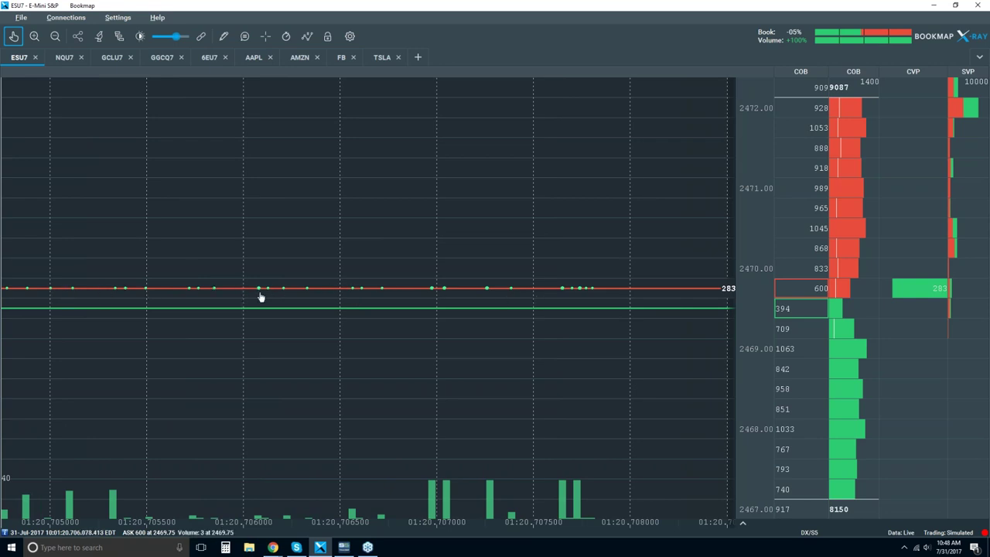
# Enable the chart's data tooltip and inspect the 10:01:20 trade cluster as it merges into larger volume dots.
pyautogui.click(244, 38)
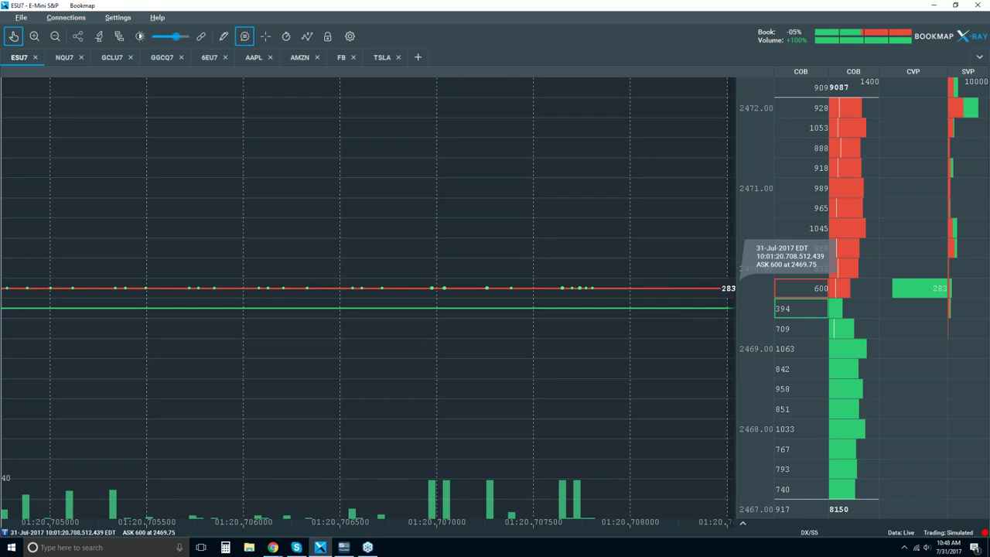
pyautogui.scroll(-3, 549, 270)
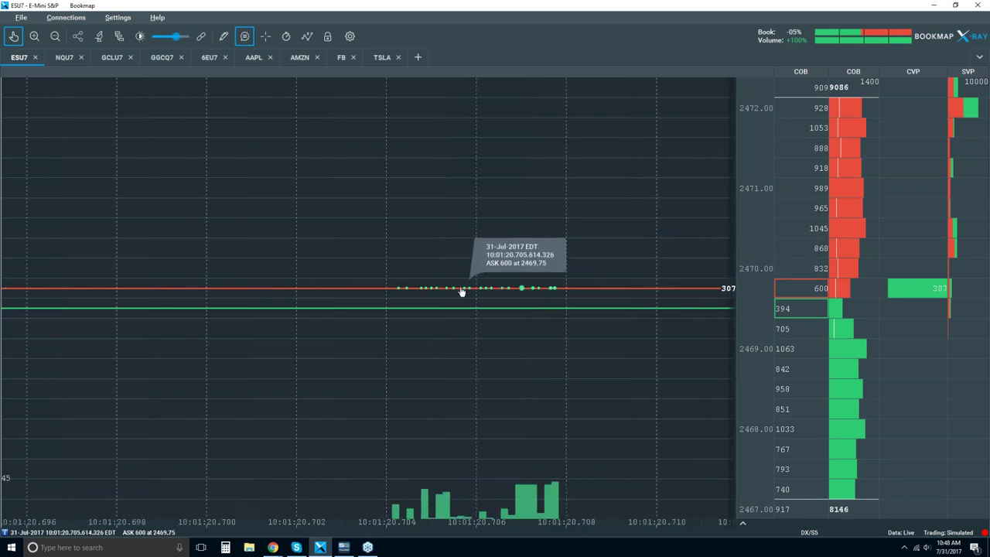
pyautogui.scroll(-5, 462, 291)
pyautogui.scroll(-5, 462, 291)
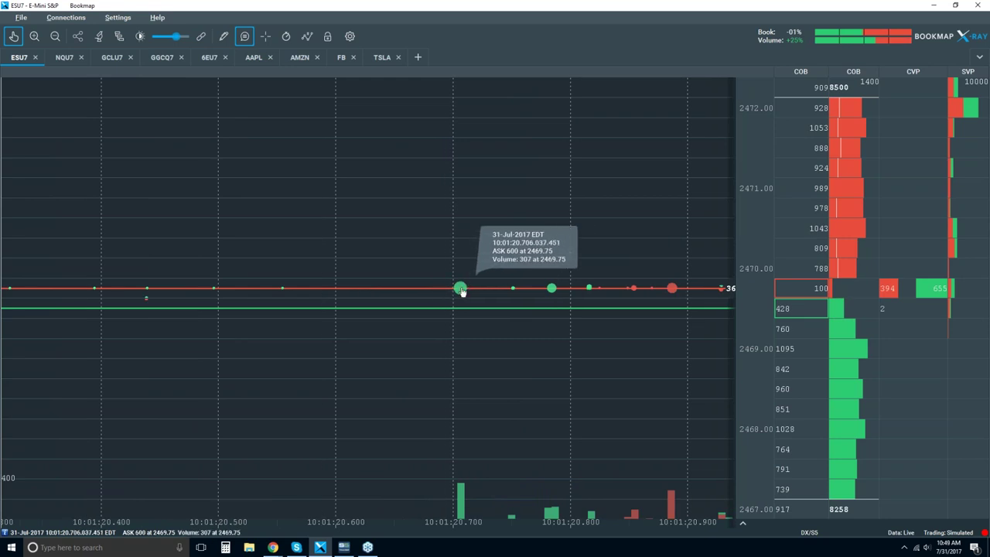
pyautogui.scroll(-5, 461, 291)
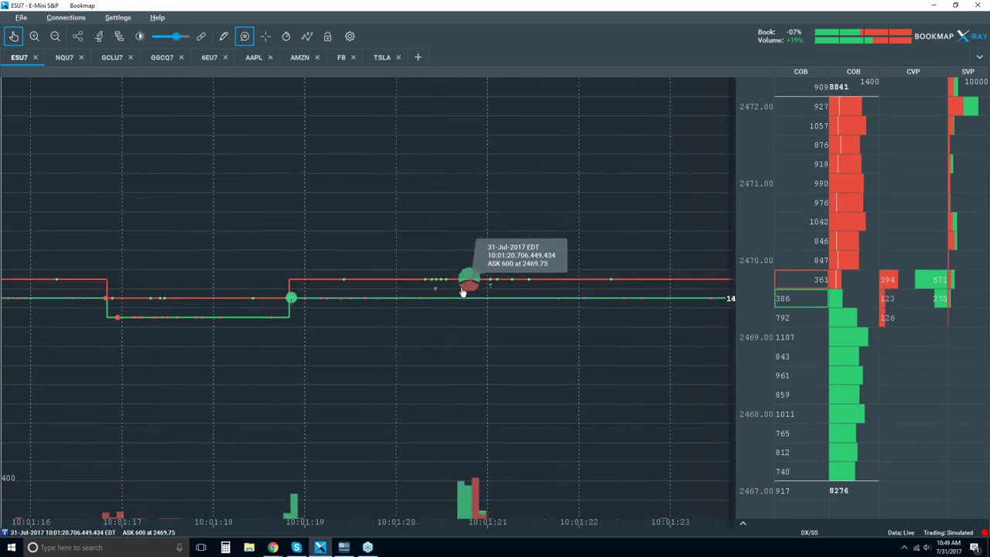
pyautogui.scroll(-10, 462, 292)
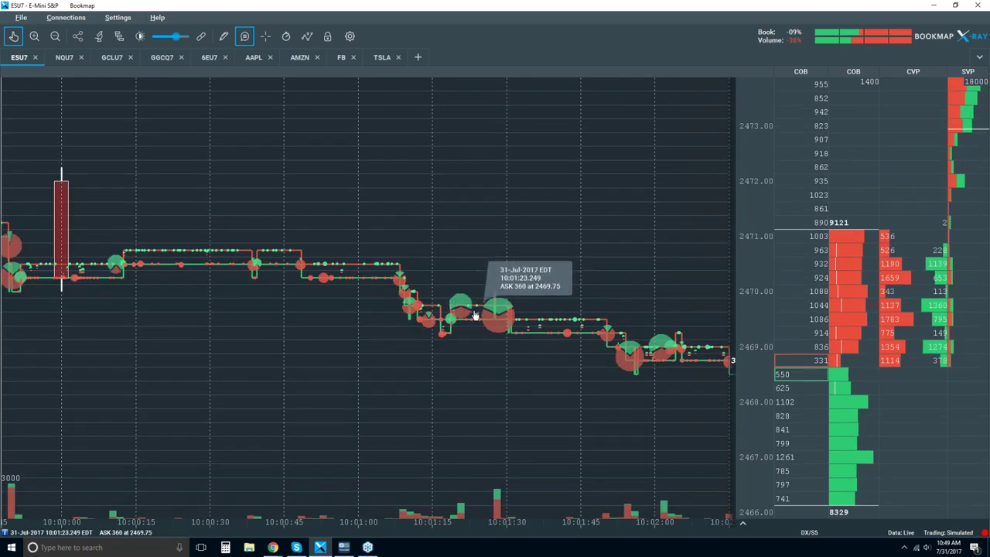
# Examine the volume dots and candlesticks of the ESU7 price drop between about 10:00 and 10:05.
pyautogui.scroll(-4, 470, 309)
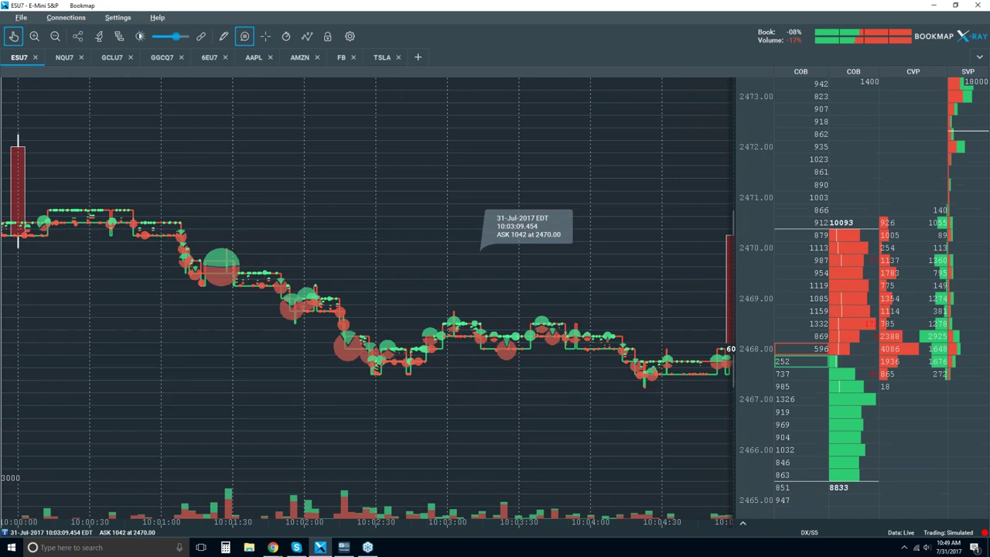
pyautogui.scroll(-3, 471, 258)
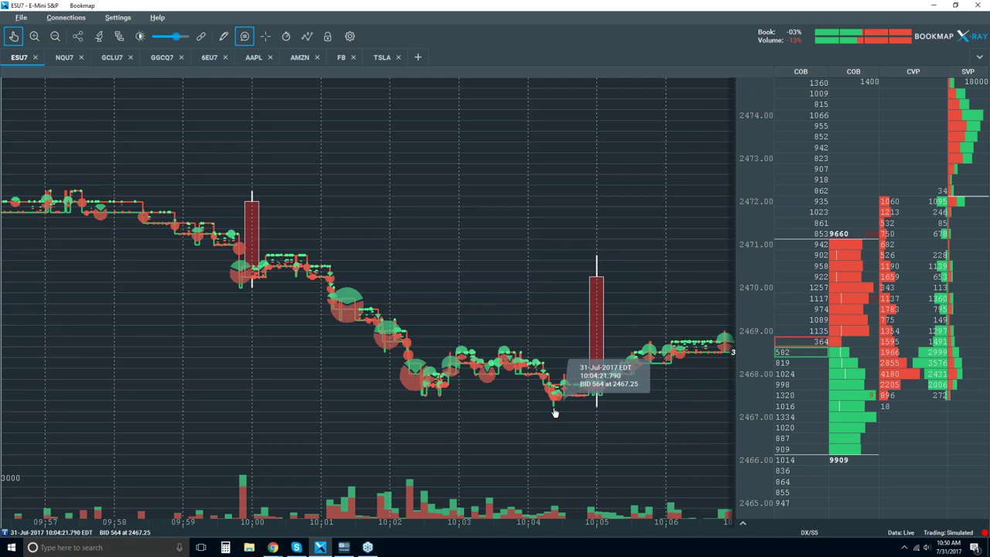
pyautogui.scroll(4, 554, 412)
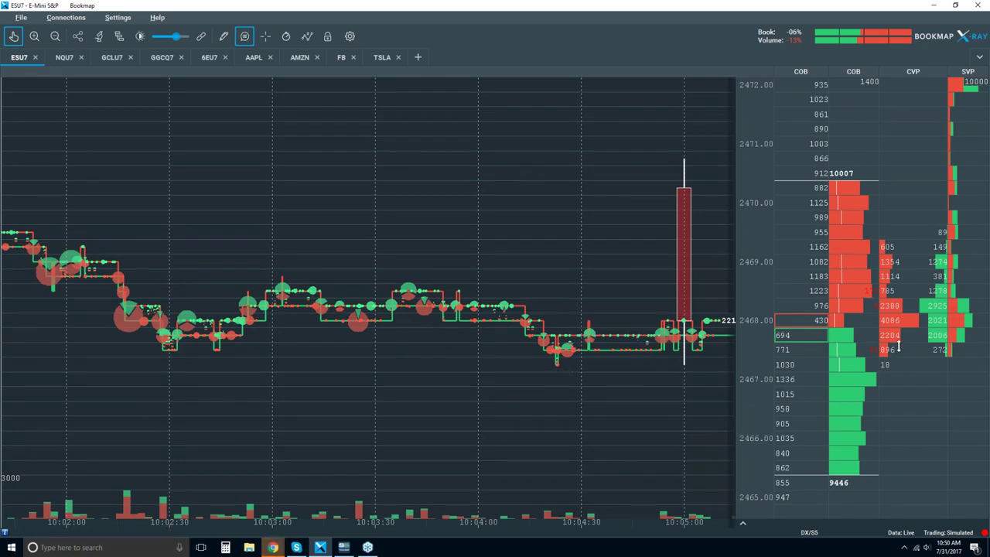
pyautogui.scroll(-5, 580, 295)
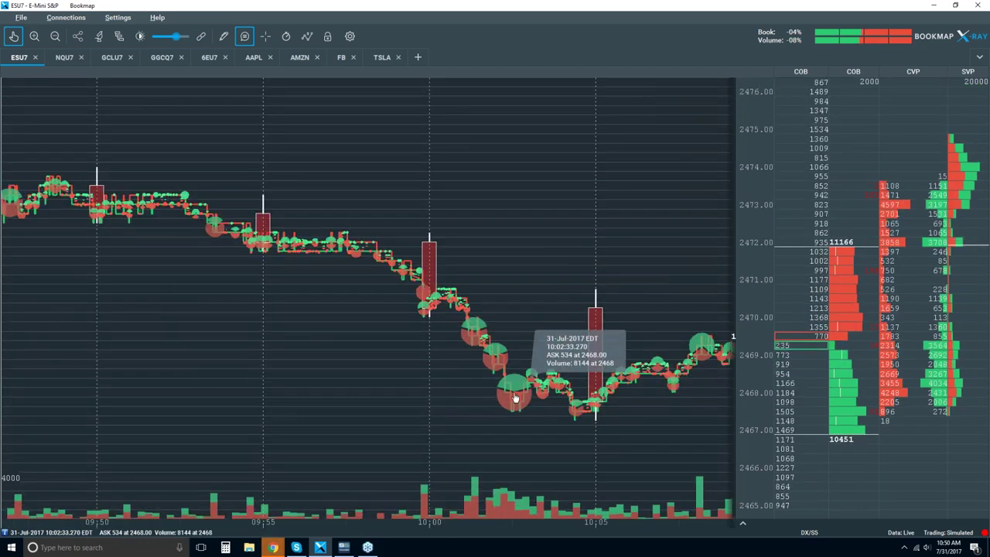
pyautogui.scroll(-1, 534, 313)
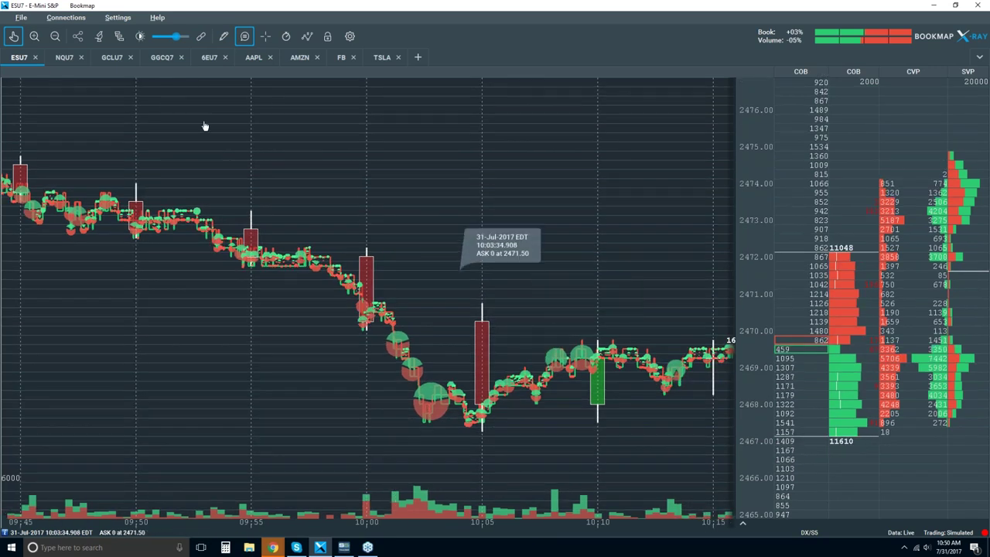
# Return the ESU7 chart to live mode with panning off, and show both the Heatmap and Extended studies.
pyautogui.click(14, 37)
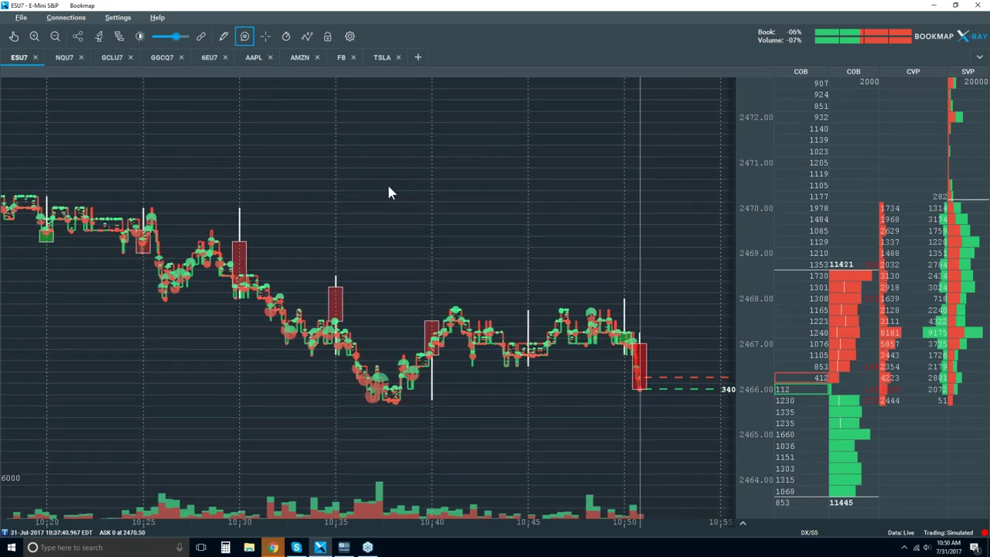
pyautogui.moveTo(442, 266)
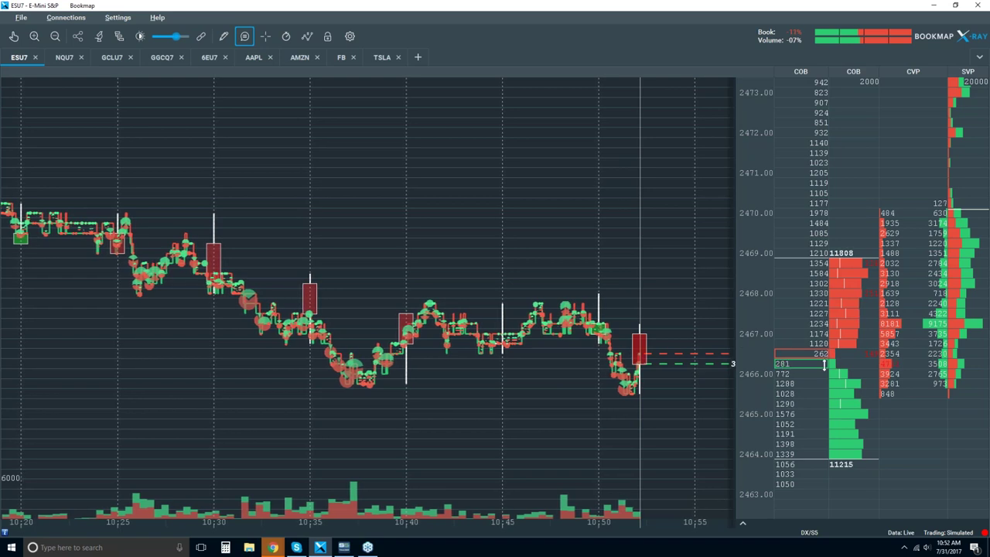
pyautogui.click(307, 36)
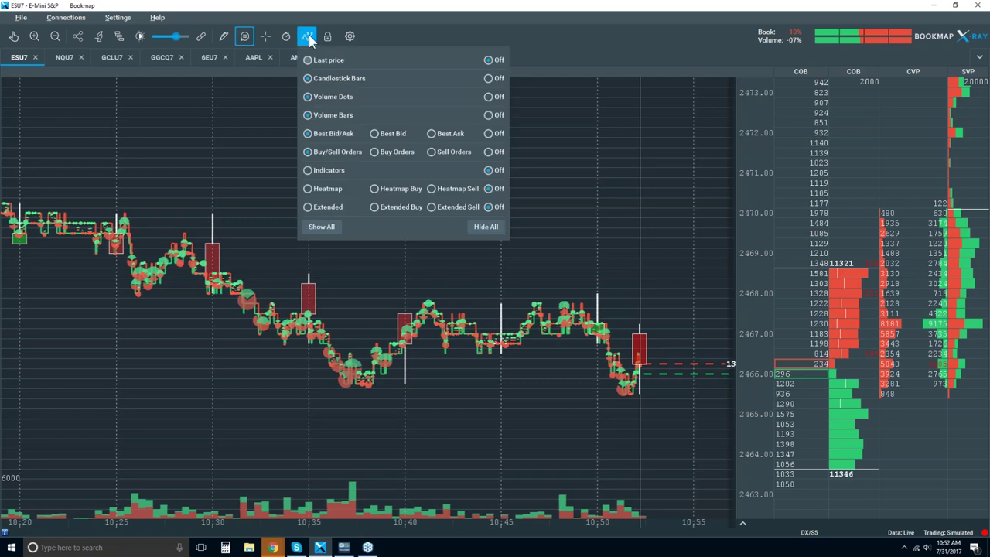
pyautogui.click(327, 190)
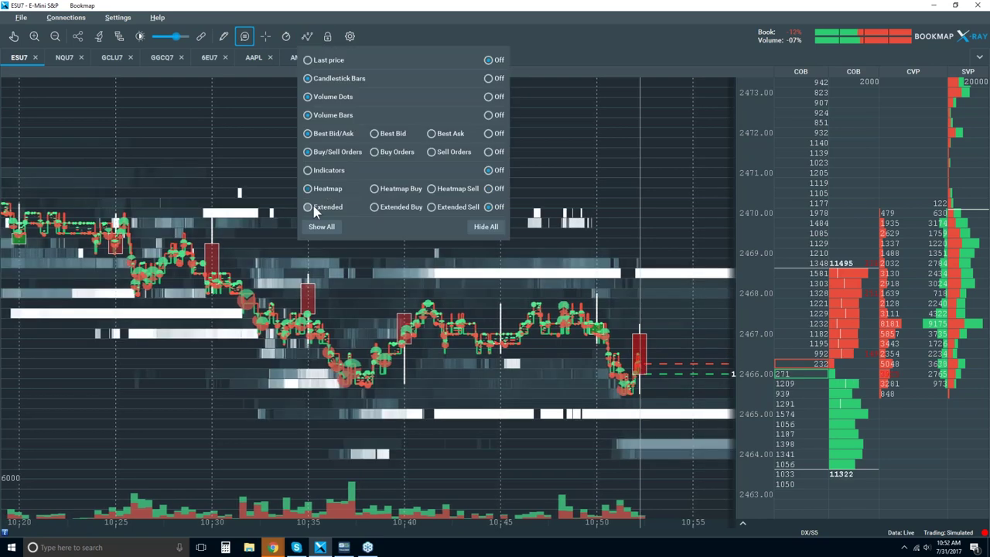
pyautogui.click(311, 207)
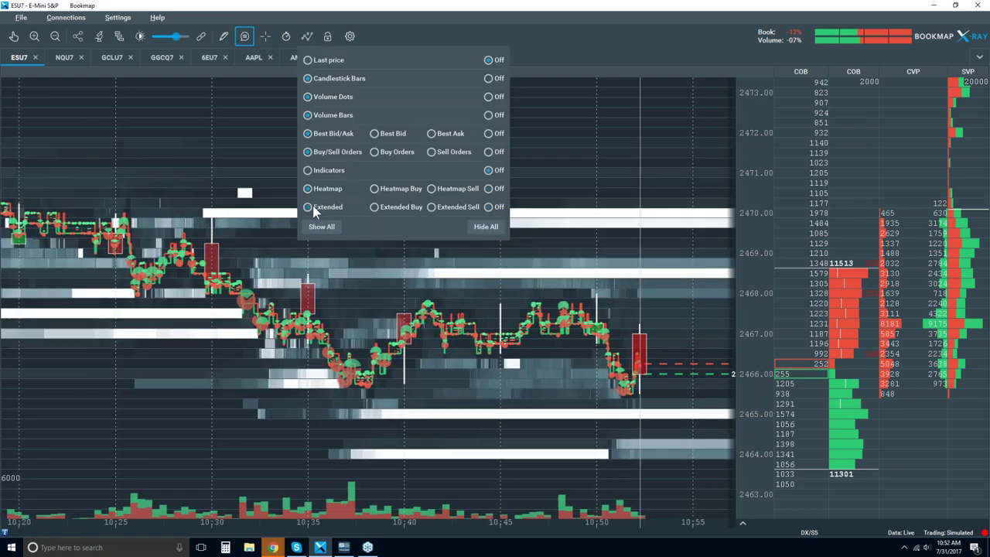
pyautogui.click(549, 92)
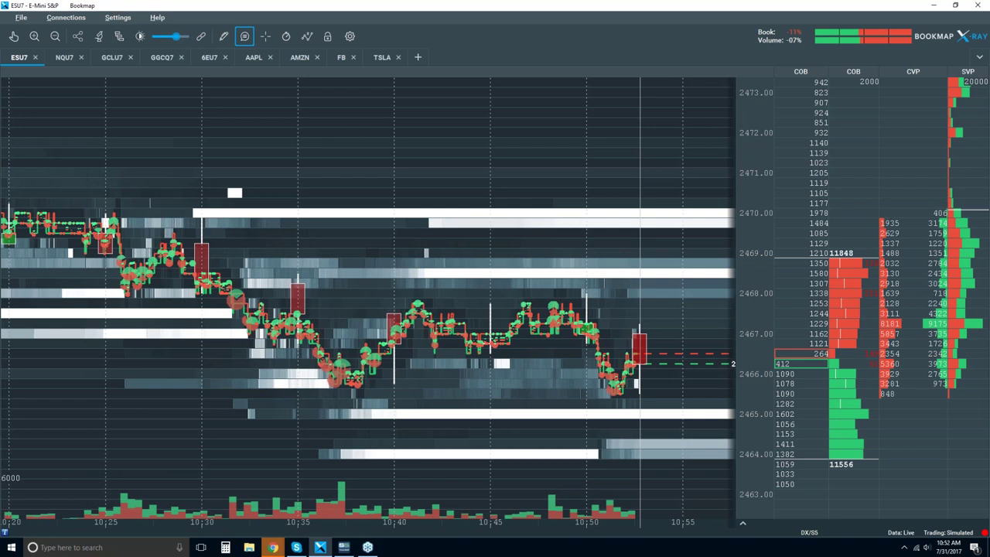
# Try a large size highlight of about 7 and a brightness of about 75 in the heatmap's contrast configuration.
pyautogui.click(139, 37)
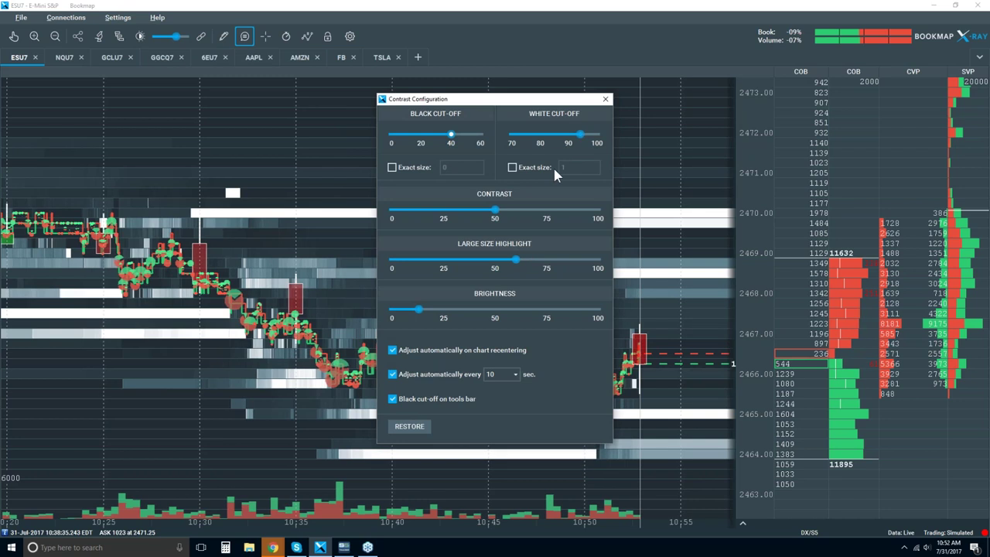
pyautogui.moveTo(516, 260)
pyautogui.mouseDown()
pyautogui.moveTo(413, 264)
pyautogui.moveTo(460, 265)
pyautogui.moveTo(433, 262)
pyautogui.mouseUp()
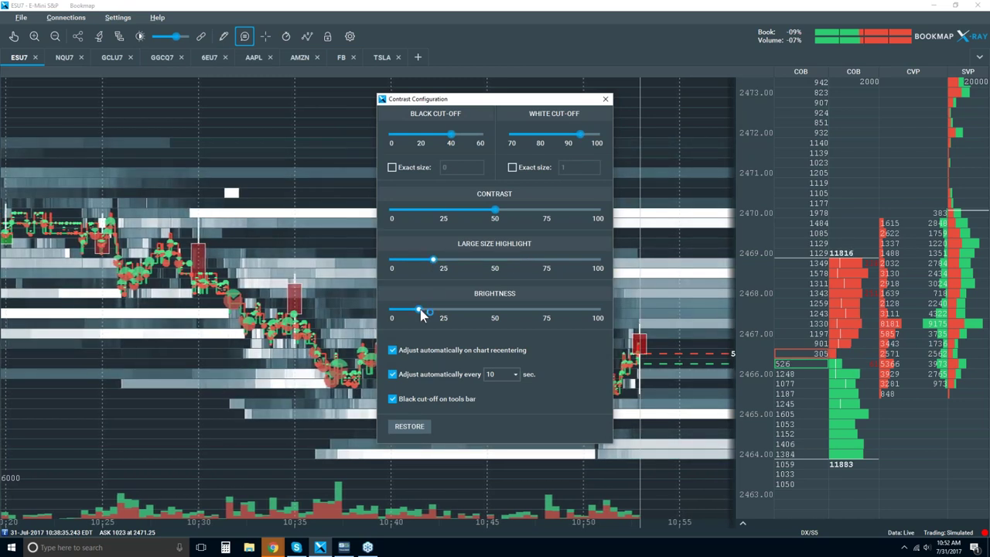
pyautogui.moveTo(418, 310); pyautogui.dragTo(513, 310)
pyautogui.moveTo(438, 266); pyautogui.dragTo(404, 264)
pyautogui.moveTo(514, 310); pyautogui.dragTo(548, 314)
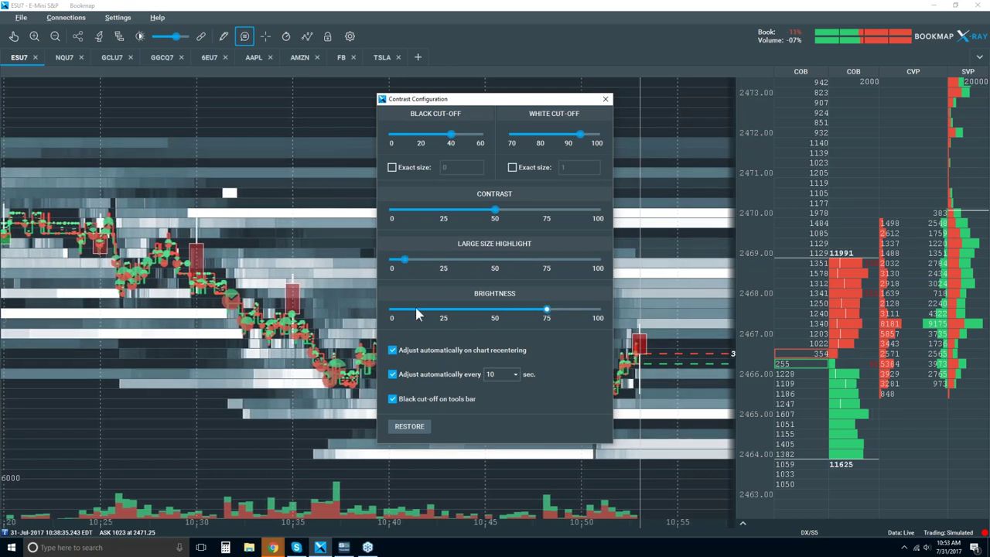
# Set the heatmap's brightness to about 14 and large size highlight to about 63, and close the contrast configuration.
pyautogui.moveTo(547, 310); pyautogui.dragTo(522, 311)
pyautogui.moveTo(423, 311); pyautogui.dragTo(418, 309)
pyautogui.moveTo(402, 260); pyautogui.dragTo(518, 268)
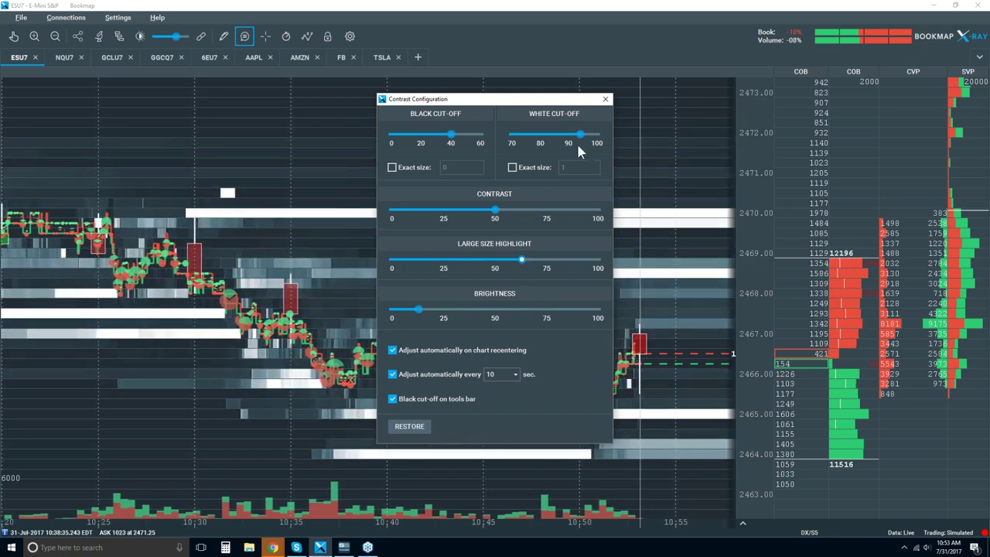
pyautogui.click(606, 99)
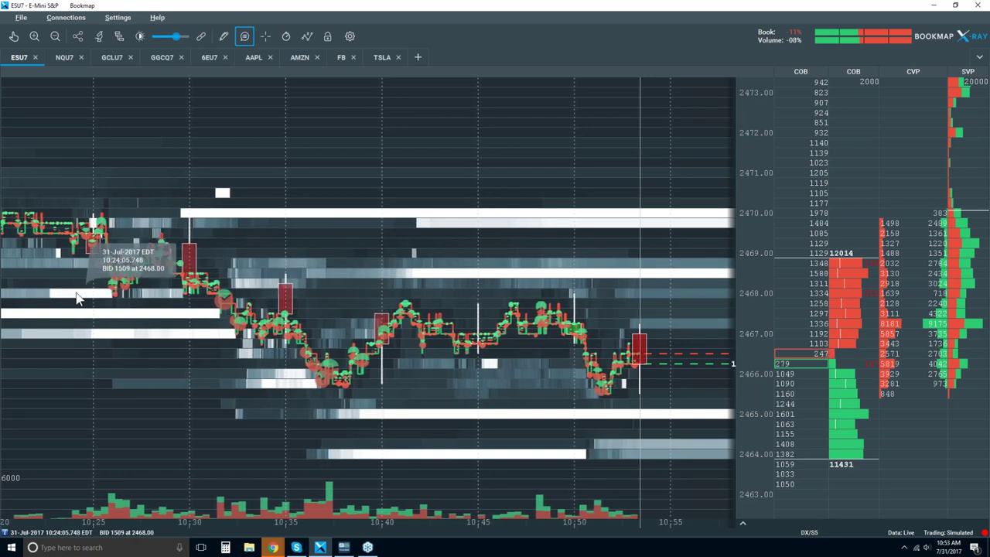
# Examine the heatmap's liquidity levels above and below the live ESU7 price around 10:55 at several zoom levels.
pyautogui.scroll(-3, 189, 303)
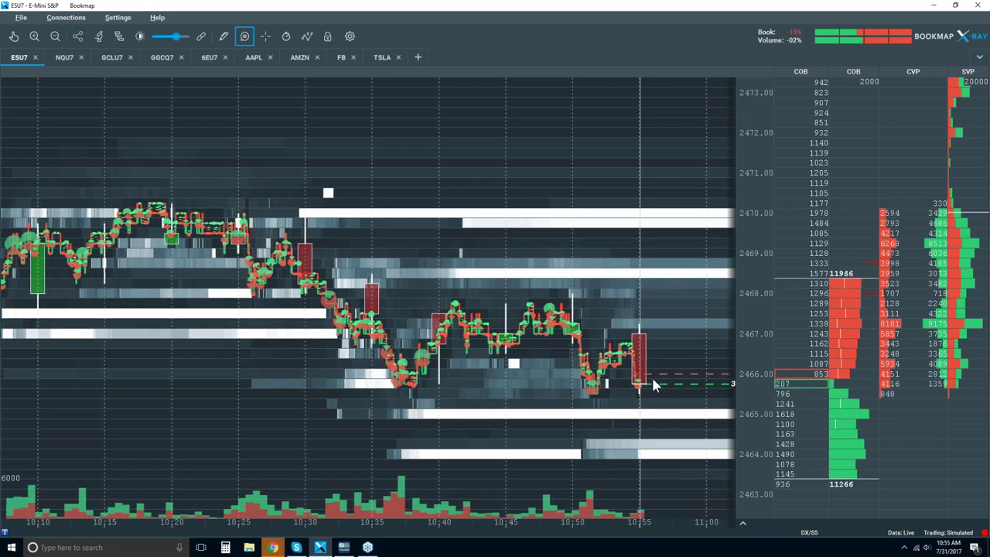
pyautogui.moveTo(640, 378)
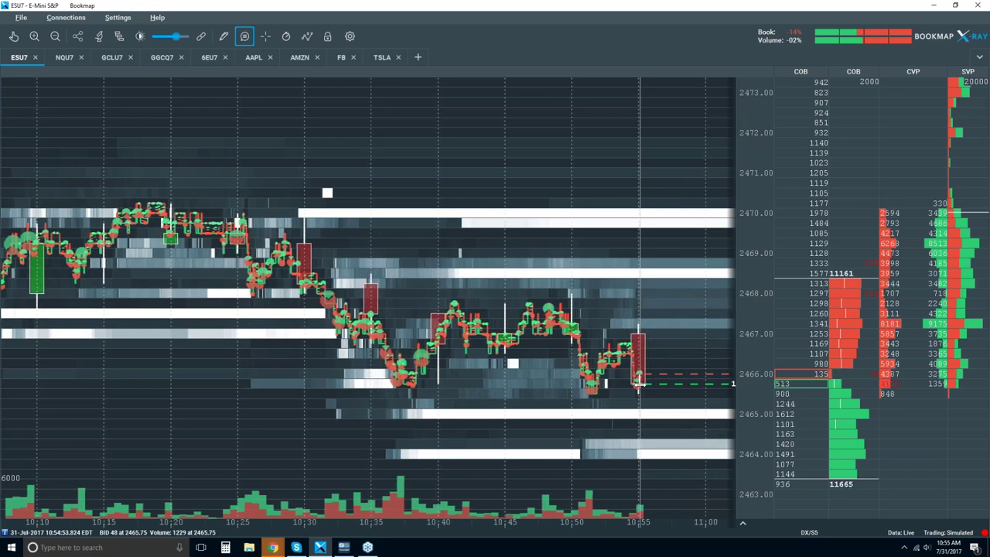
pyautogui.moveTo(608, 316)
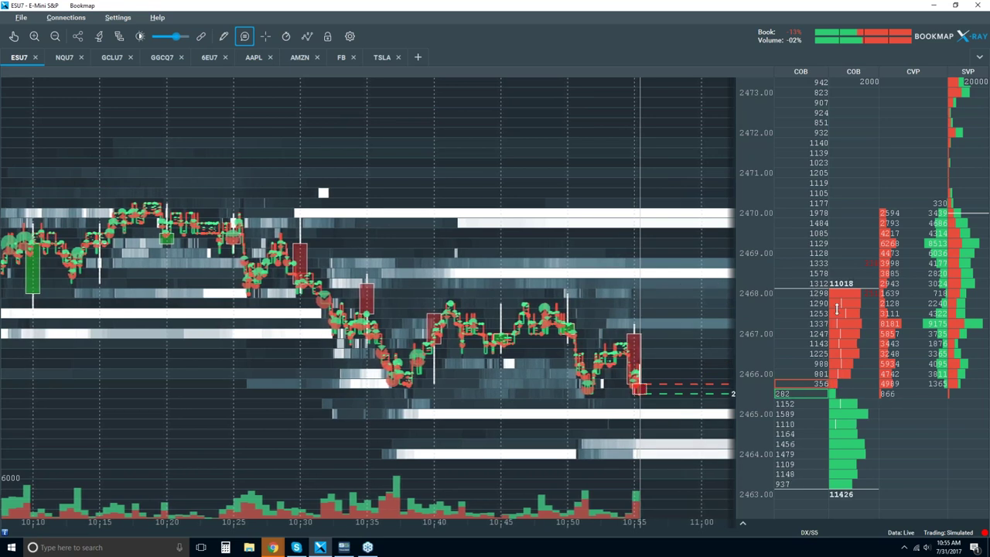
pyautogui.scroll(-2, 601, 311)
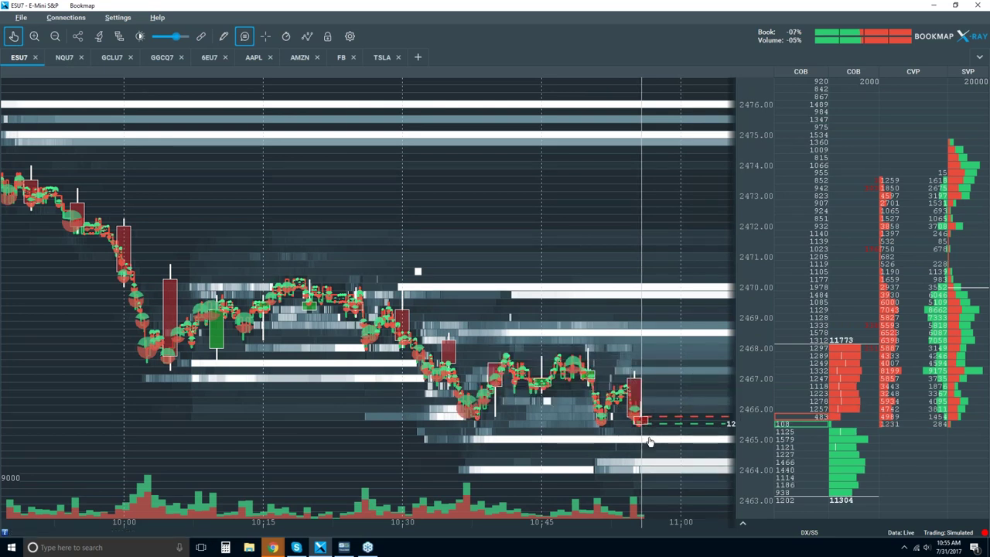
pyautogui.scroll(4, 587, 387)
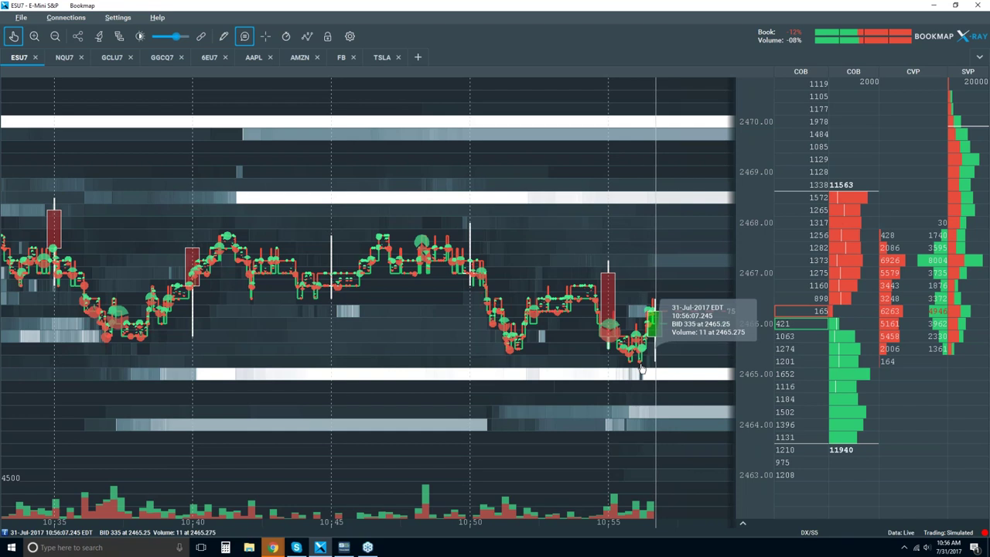
# Examine the heatmap liquidity at 2465.00 and the trades just above it between about 10:54 and 10:58.
pyautogui.scroll(5, 638, 355)
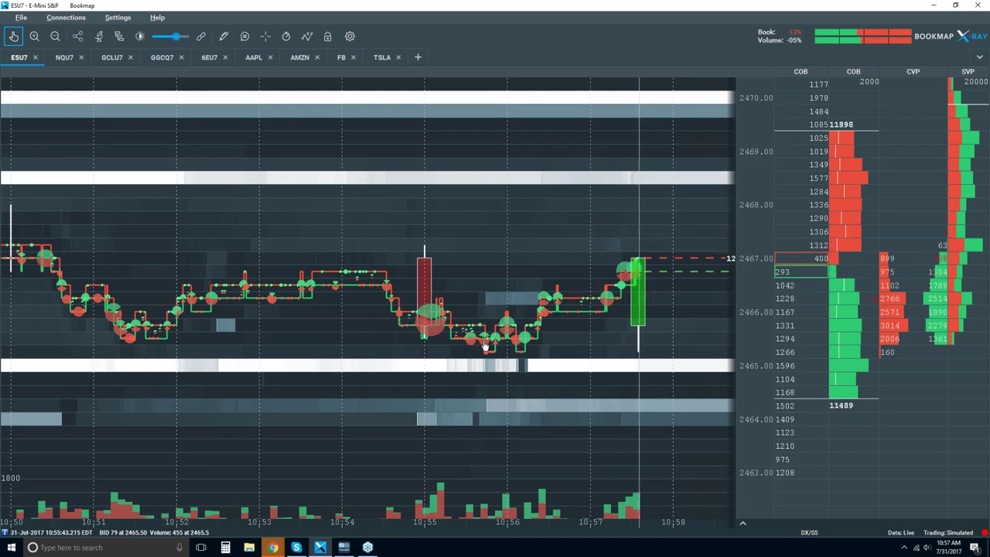
pyautogui.scroll(-2, 491, 331)
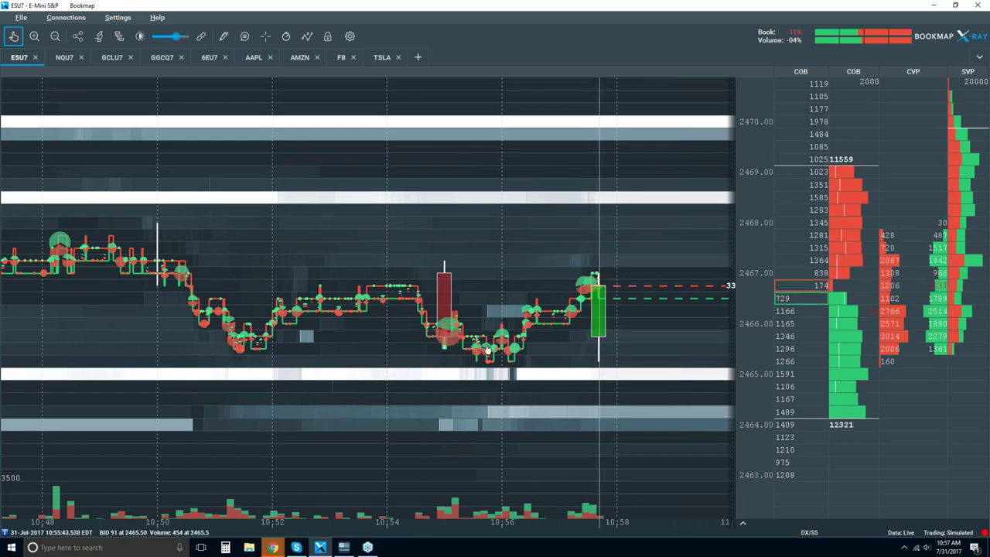
pyautogui.scroll(-2, 487, 348)
pyautogui.scroll(-1, 487, 349)
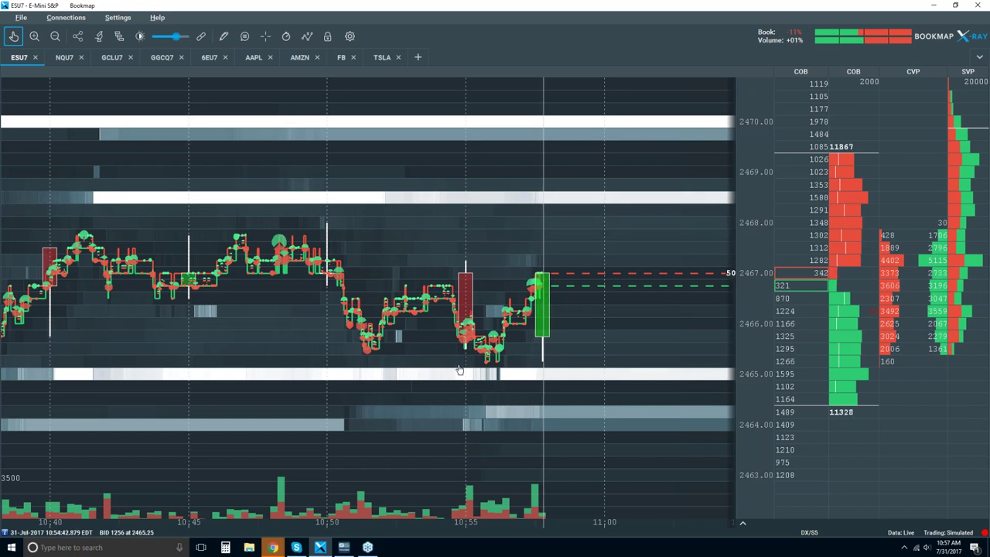
pyautogui.scroll(2, 464, 370)
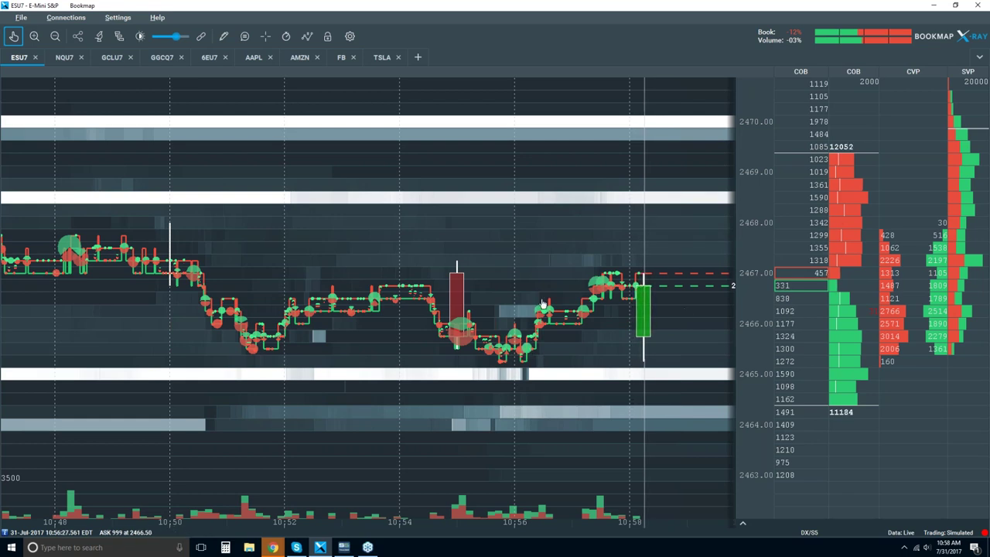
pyautogui.scroll(-2, 543, 305)
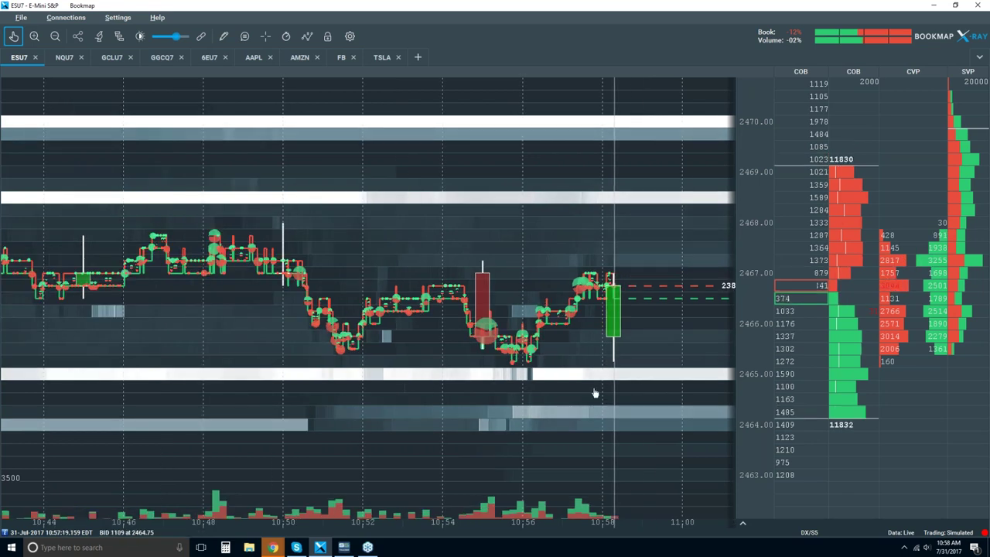
# Examine the heatmap's liquidity levels between 2464 and 2476 over the ESU7 session from about 09:45.
pyautogui.scroll(-3, 524, 332)
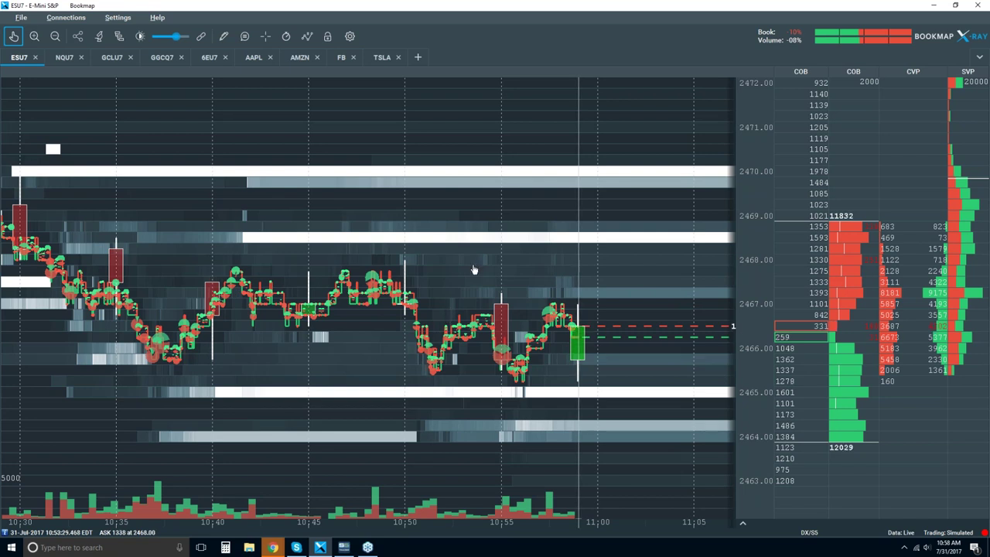
pyautogui.scroll(-3, 498, 285)
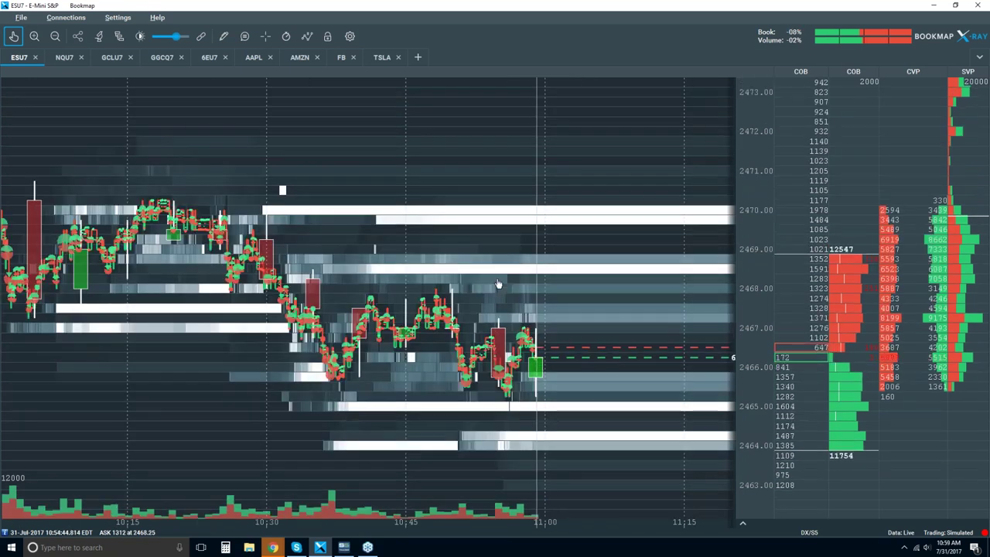
pyautogui.scroll(-3, 498, 285)
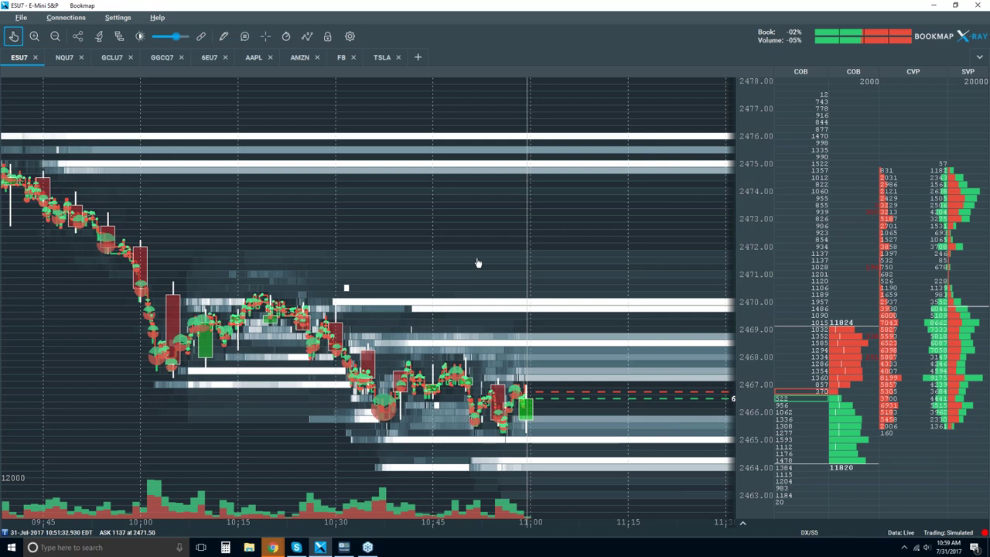
# Restore the chart window to its smaller size, switch to the Bookmap pricing page in Chrome and highlight "dxFeed" in the Basic + dxFeed plan.
pyautogui.doubleClick(489, 7)
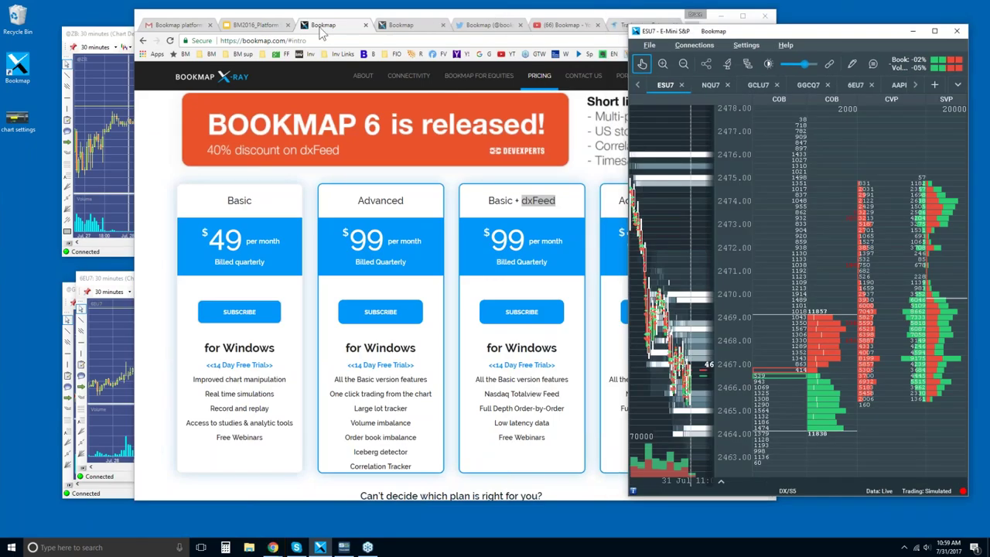
pyautogui.click(273, 546)
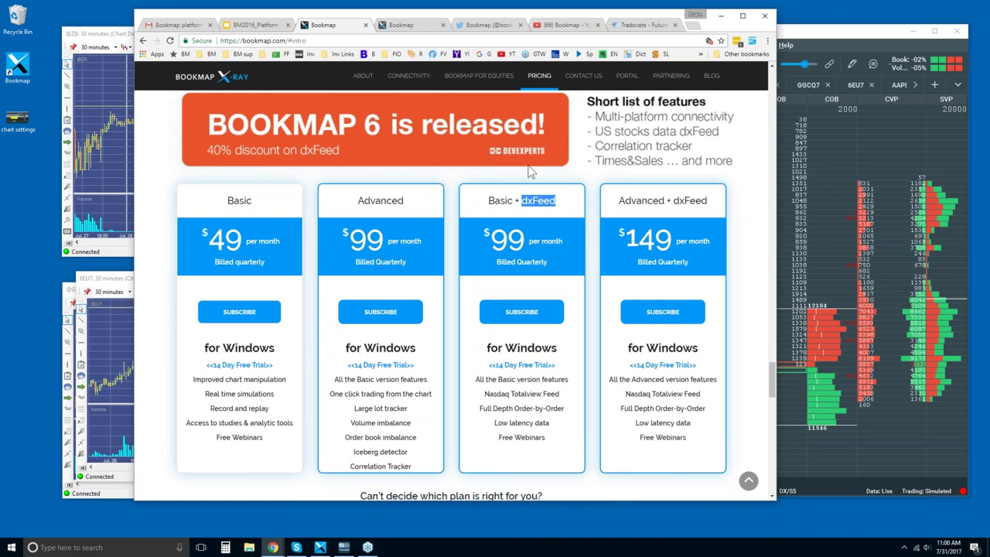
pyautogui.click(546, 194)
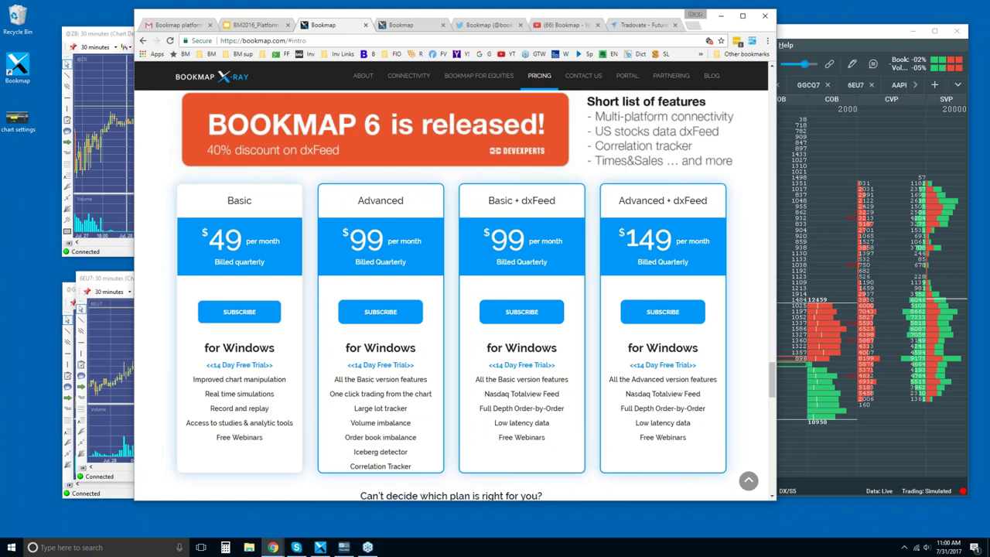
pyautogui.doubleClick(539, 201)
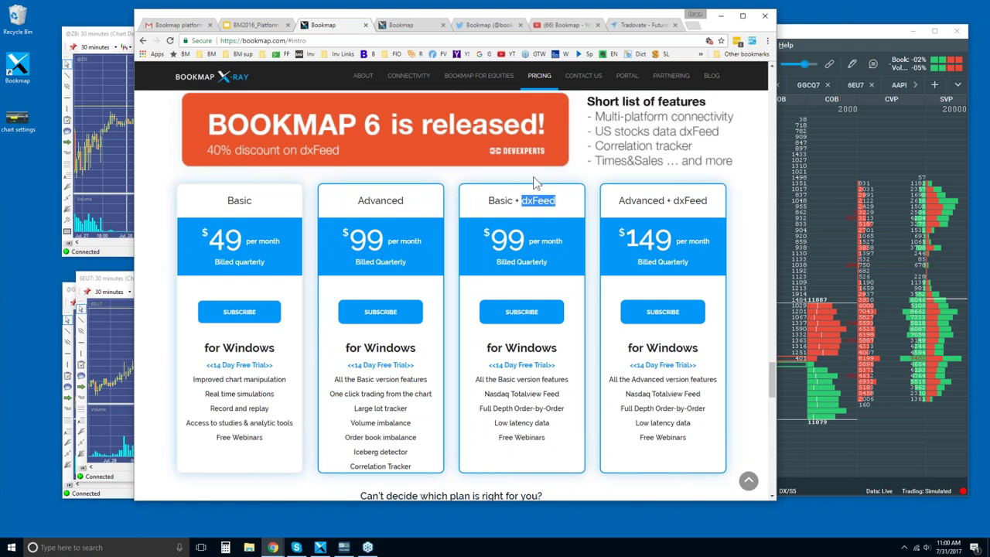
pyautogui.moveTo(655, 17); pyautogui.dragTo(672, 17)
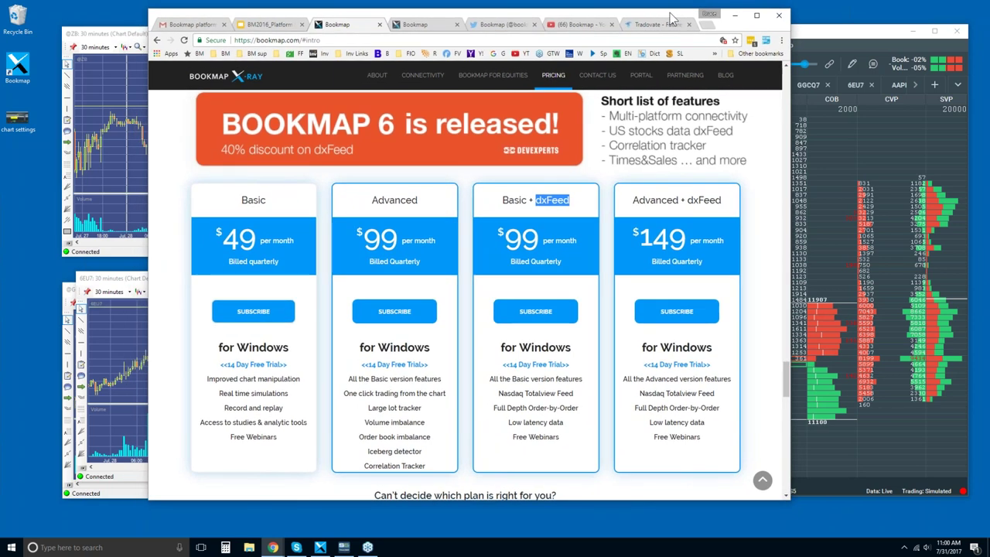